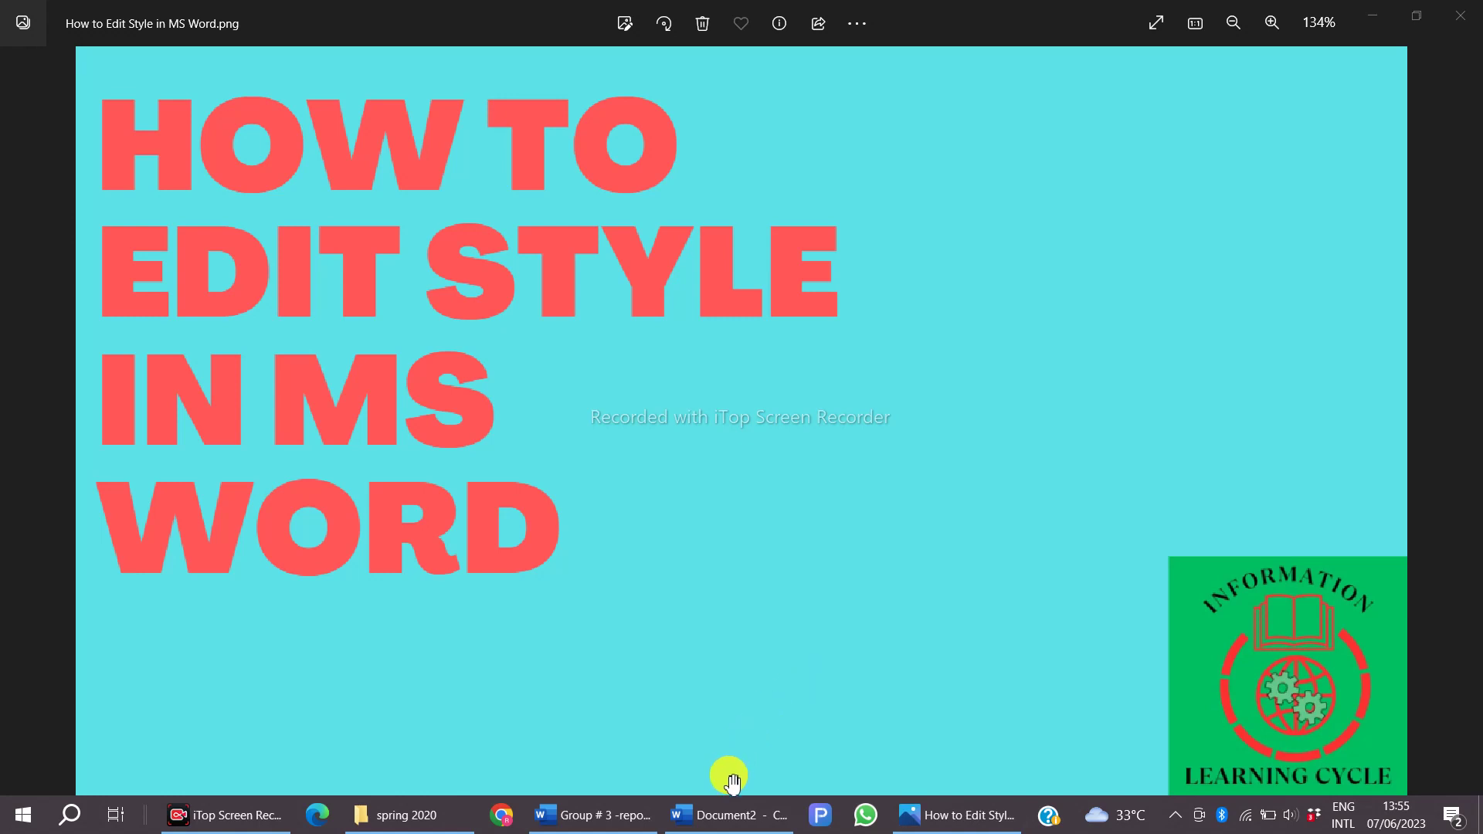
# - Switch to Document2 in Word and modify the Normal style to use Times New Roman at size 12
pyautogui.click(726, 814)
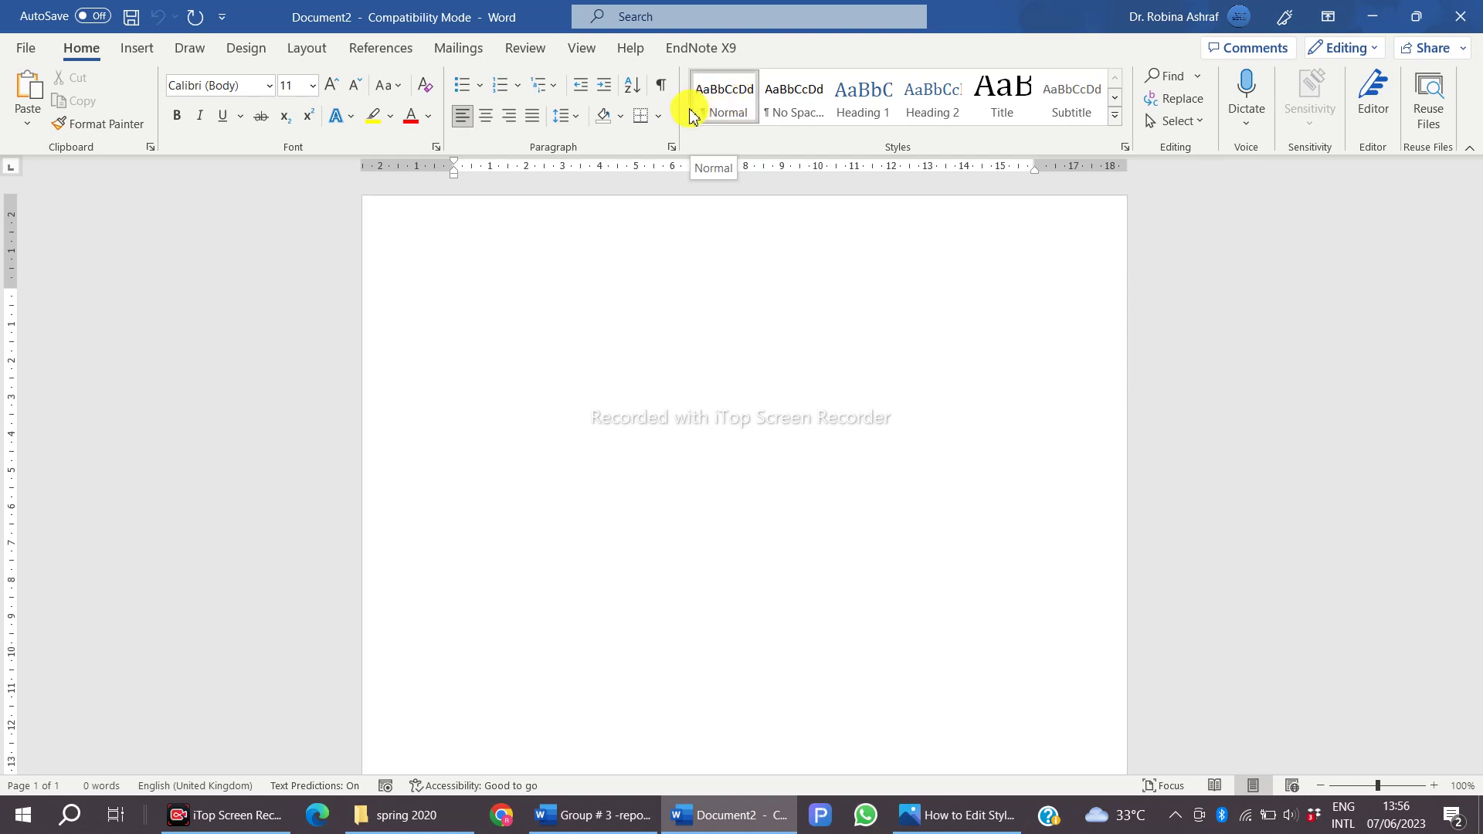
pyautogui.rightClick(732, 114)
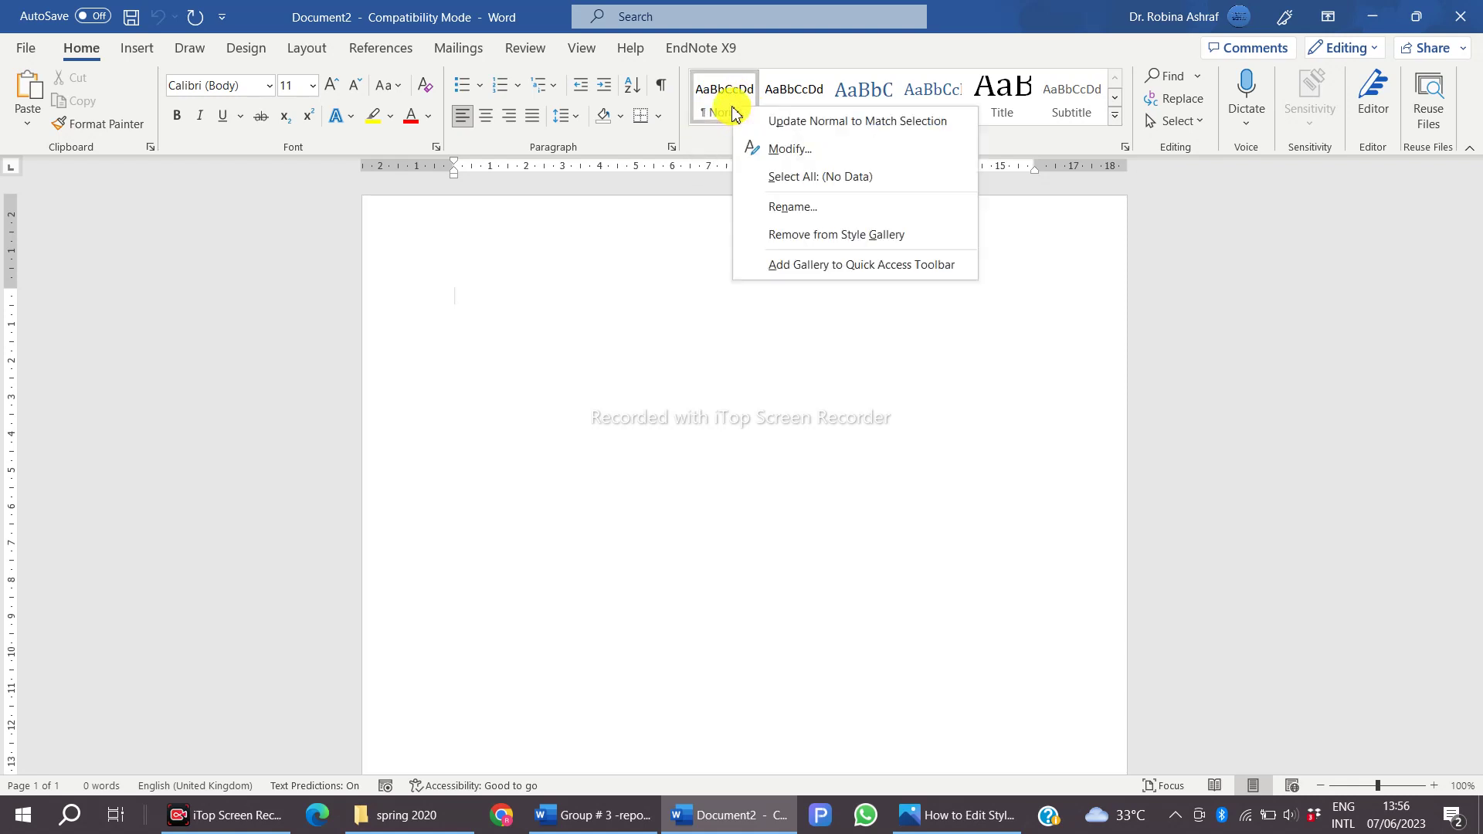
pyautogui.click(772, 147)
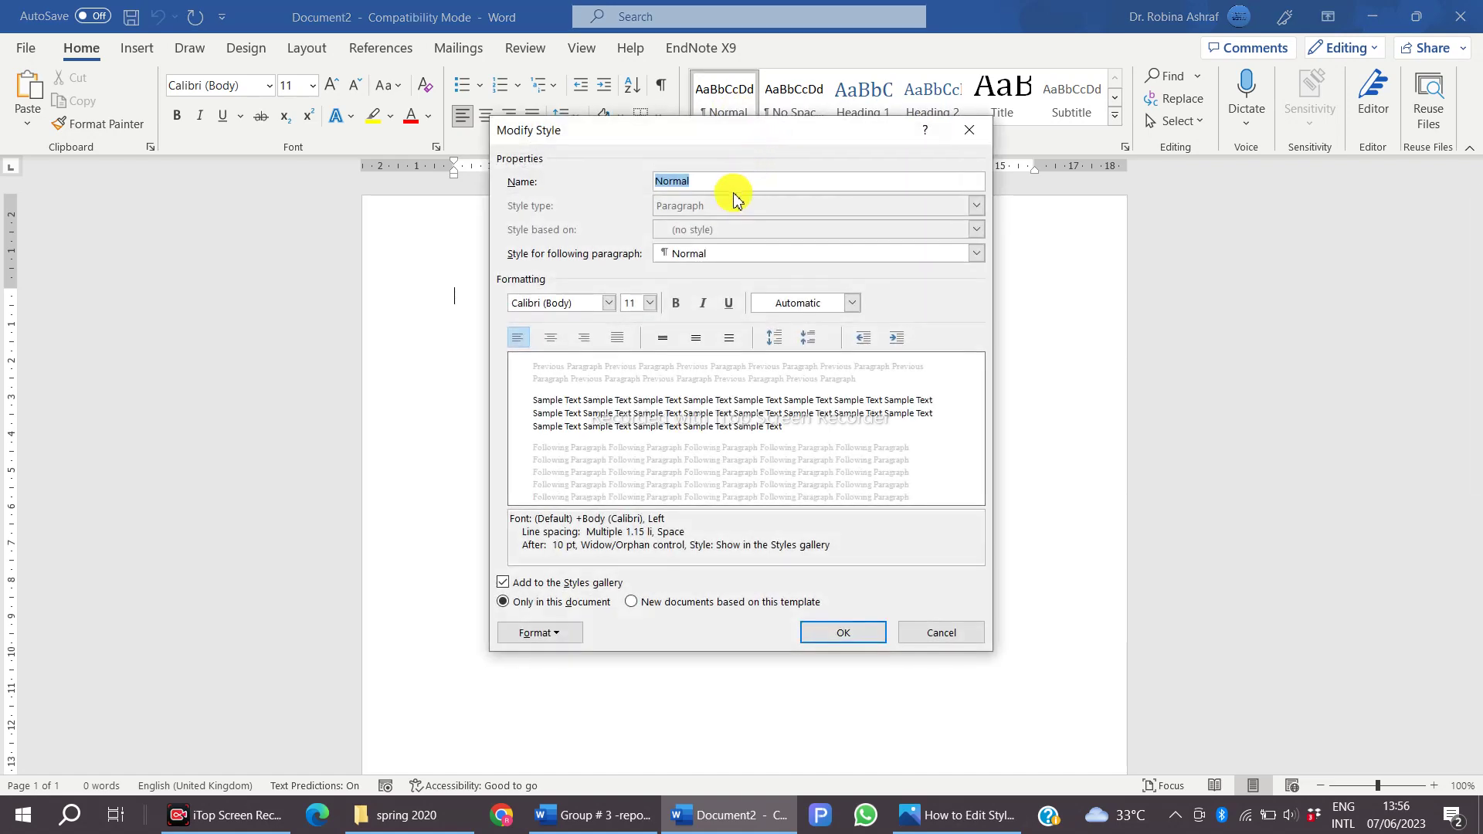
pyautogui.click(611, 306)
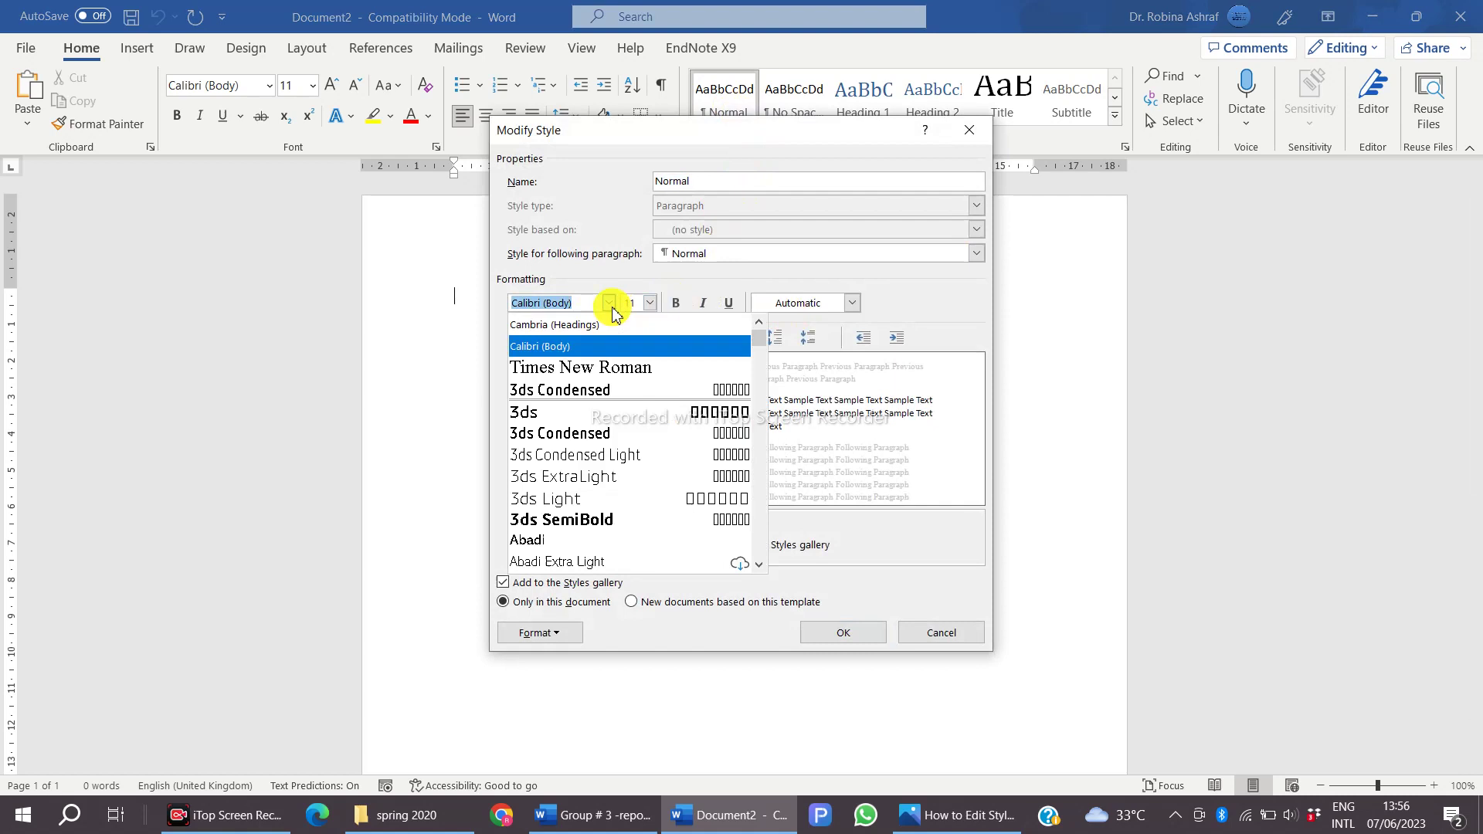
pyautogui.click(578, 370)
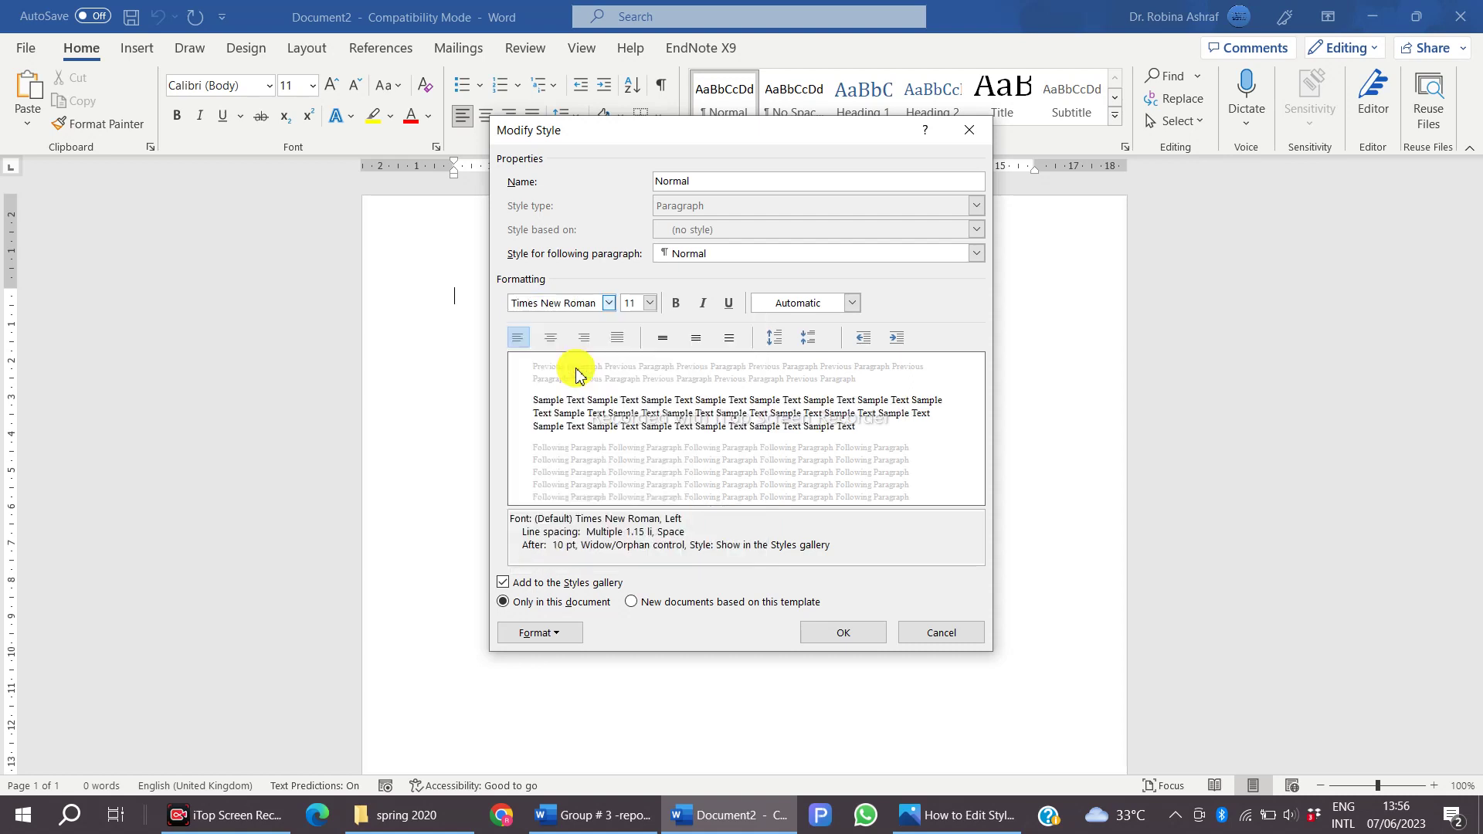
pyautogui.click(649, 305)
pyautogui.click(634, 373)
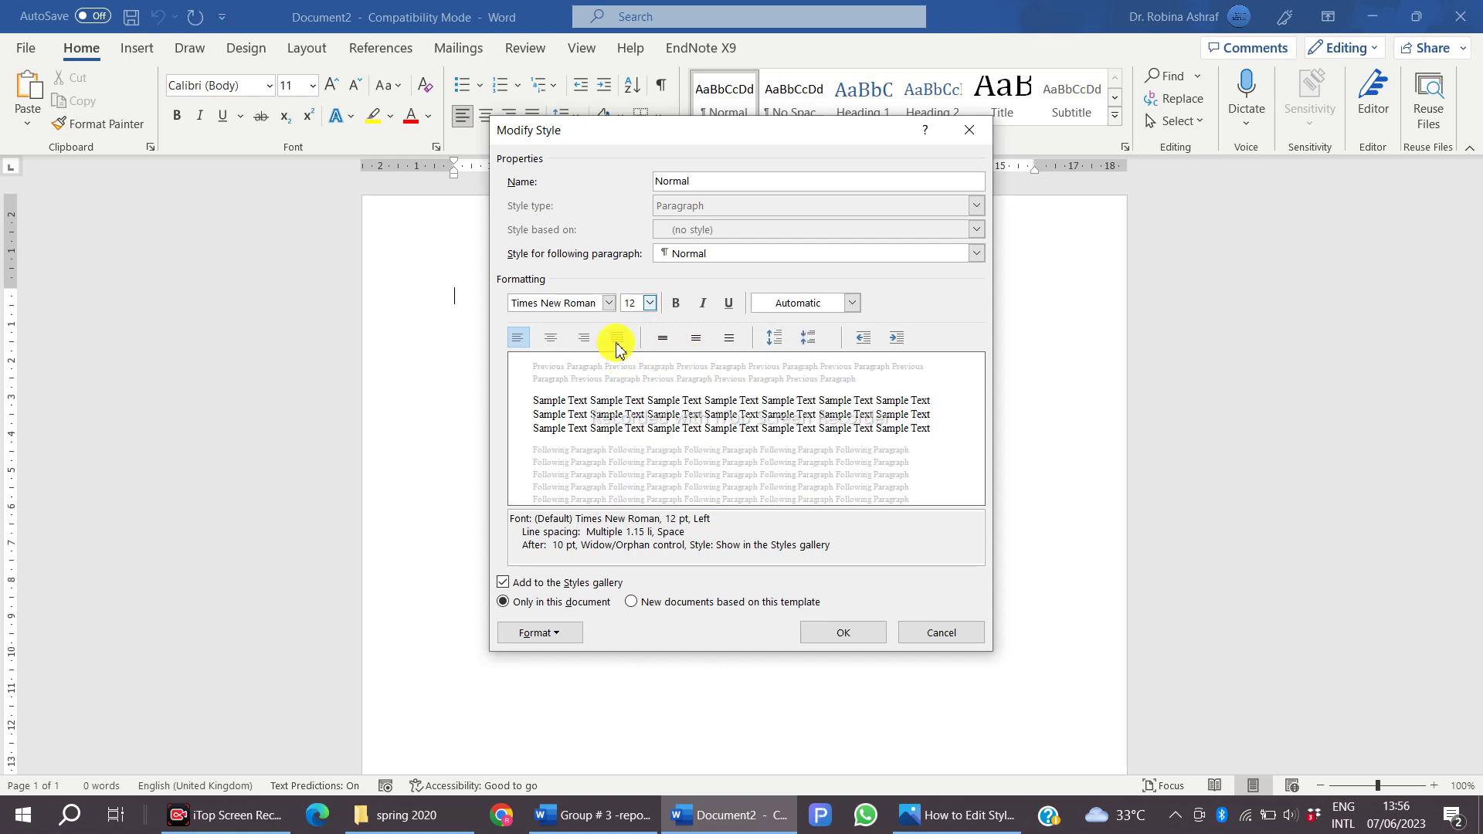
# - Set the Normal style to justified alignment, black font color and 1.5 line spacing
pyautogui.click(617, 349)
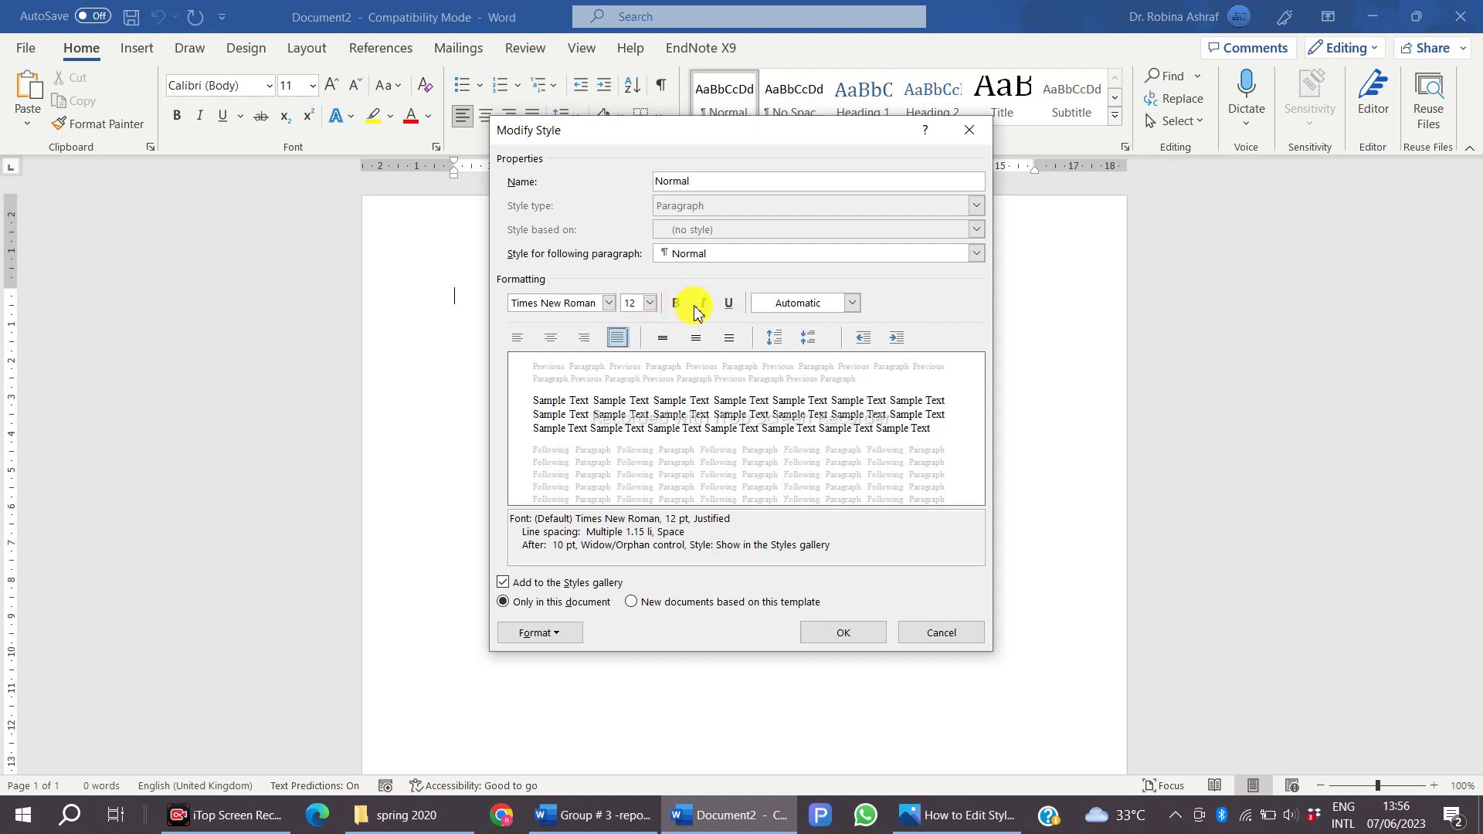
pyautogui.click(852, 303)
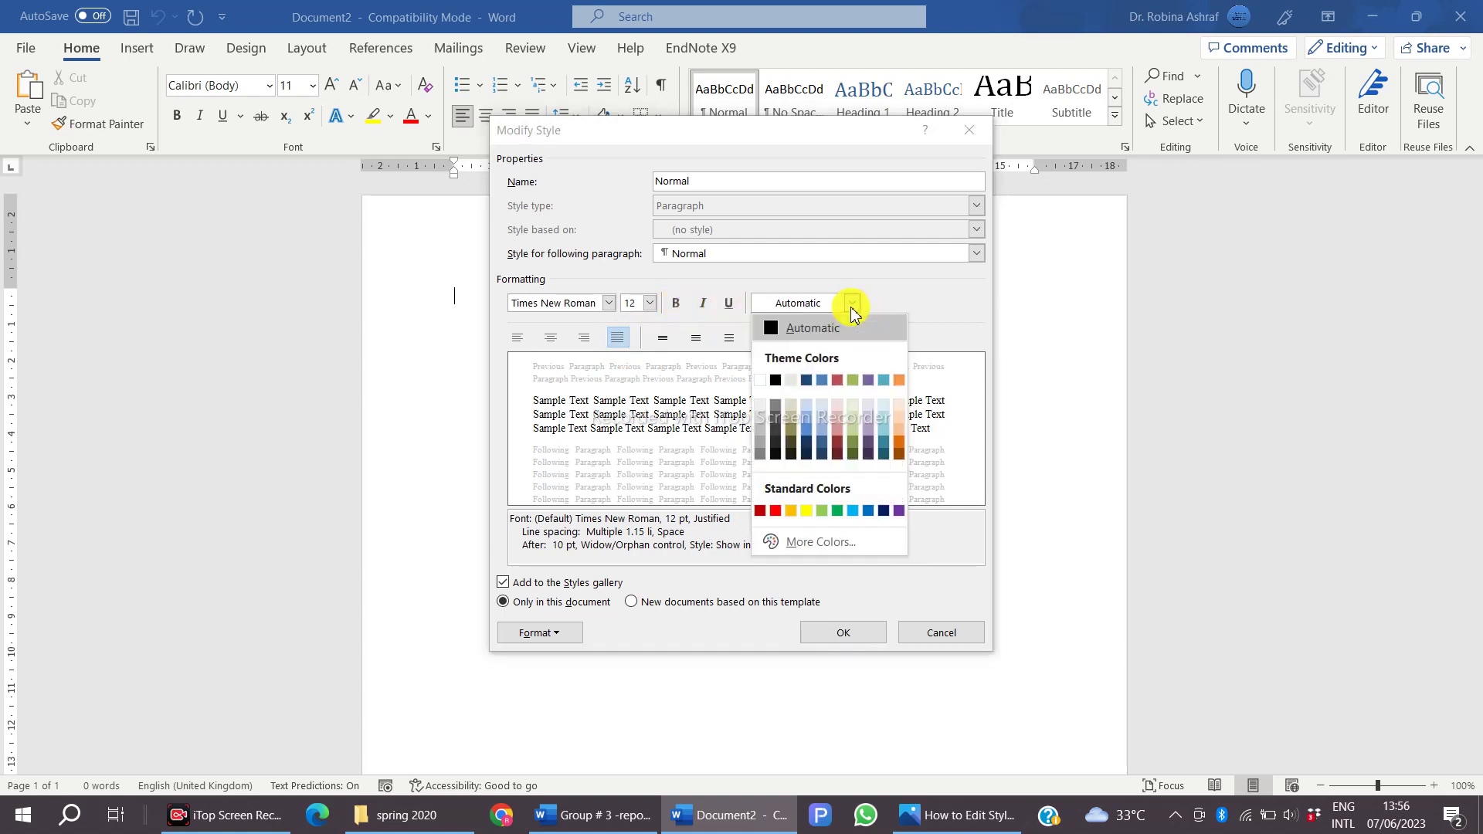
pyautogui.click(777, 461)
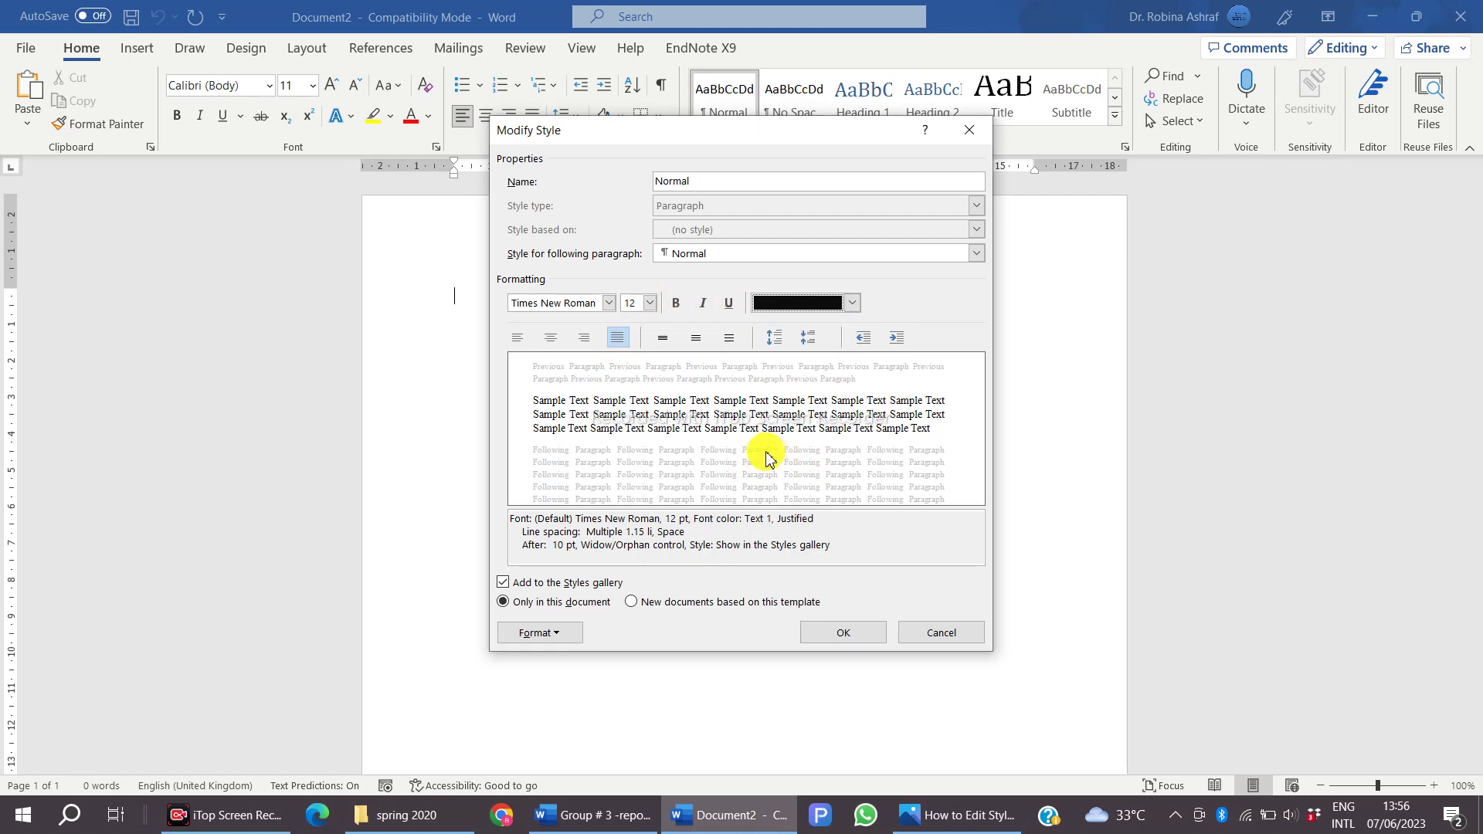
pyautogui.click(696, 340)
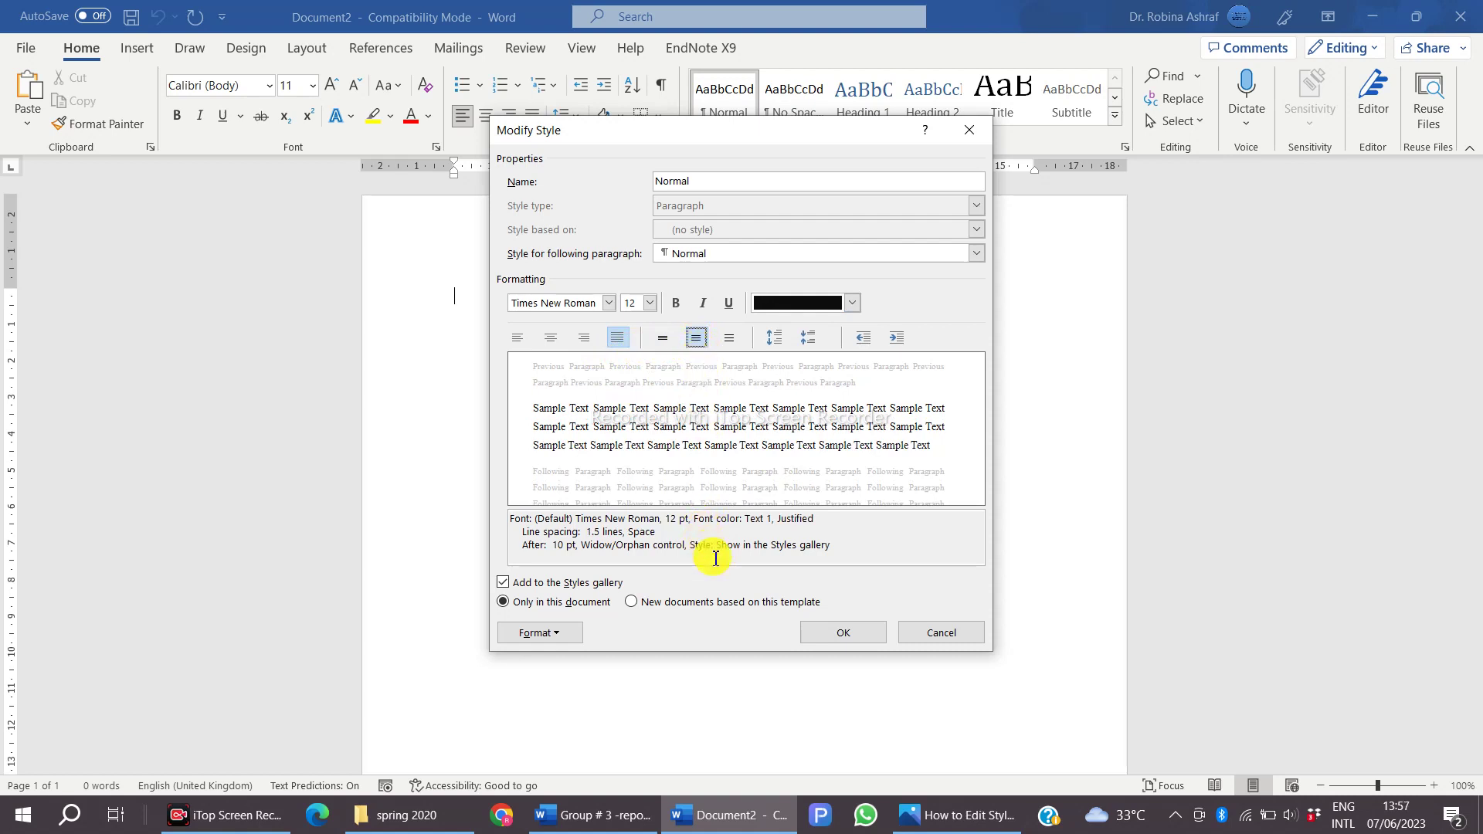
# - Review the Normal style's detailed font and paragraph settings, and accept the style modifications
pyautogui.click(557, 634)
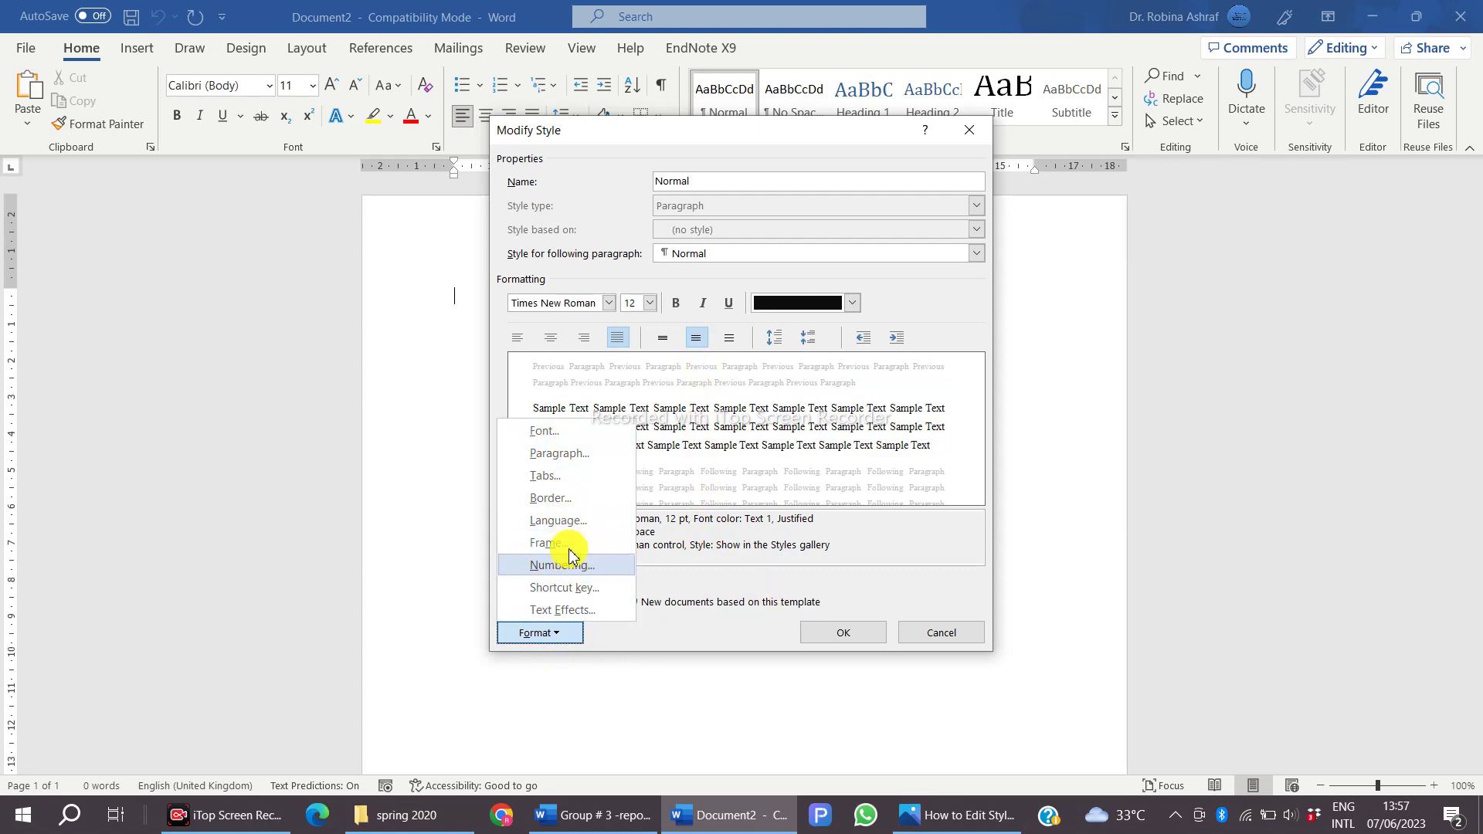
pyautogui.click(564, 436)
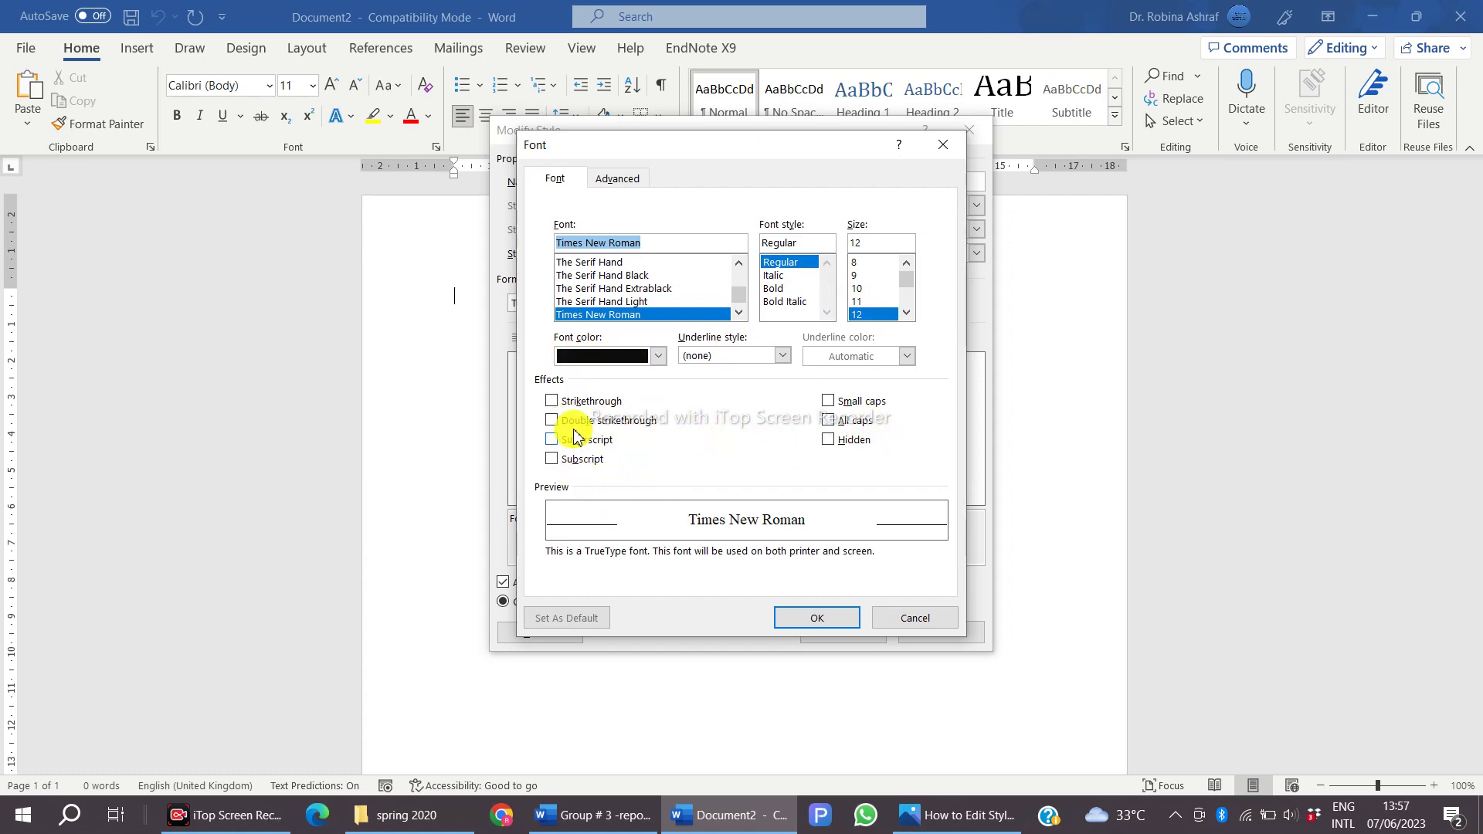
pyautogui.click(814, 620)
pyautogui.click(553, 633)
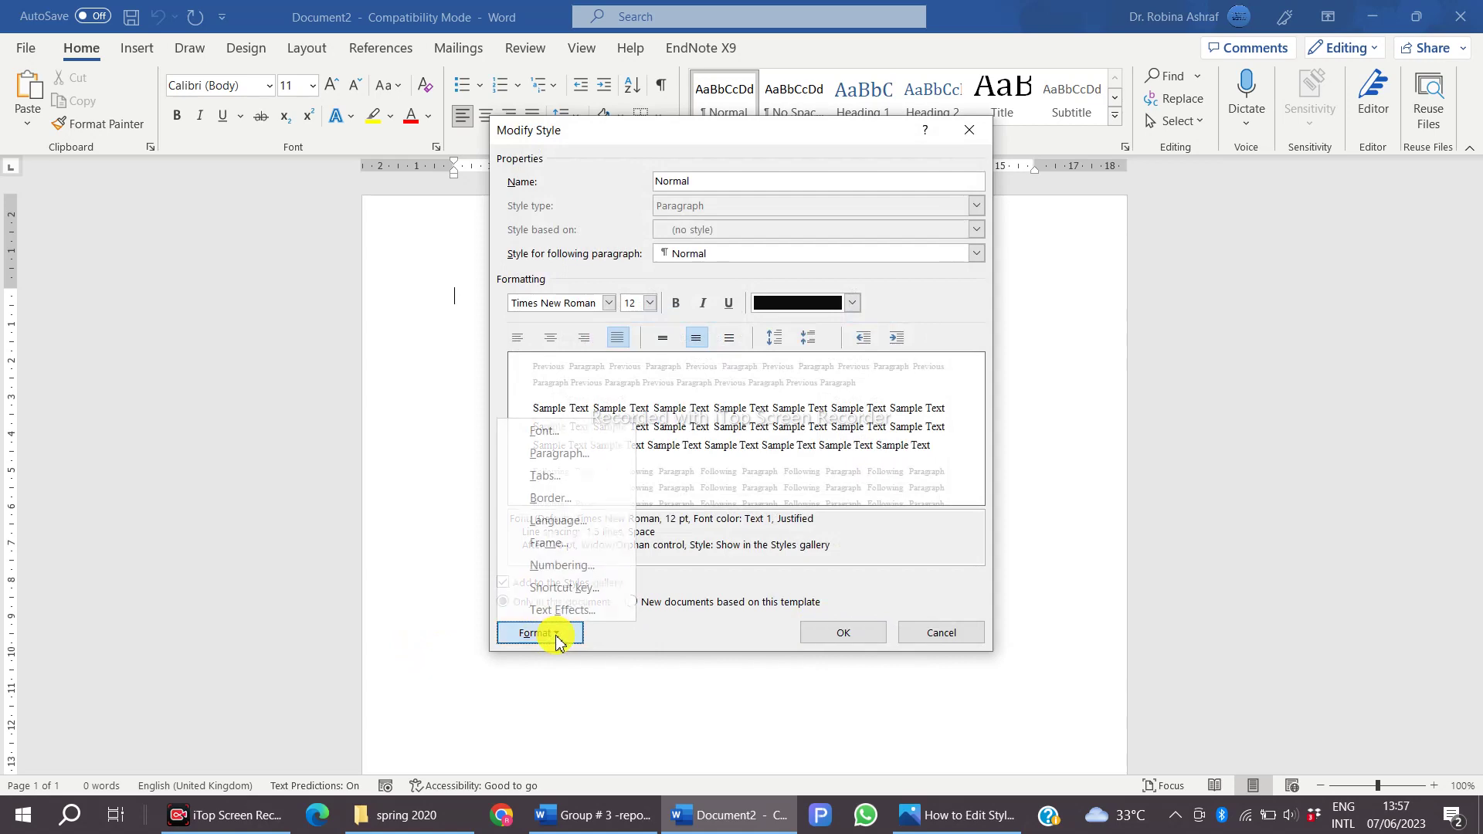
pyautogui.click(559, 454)
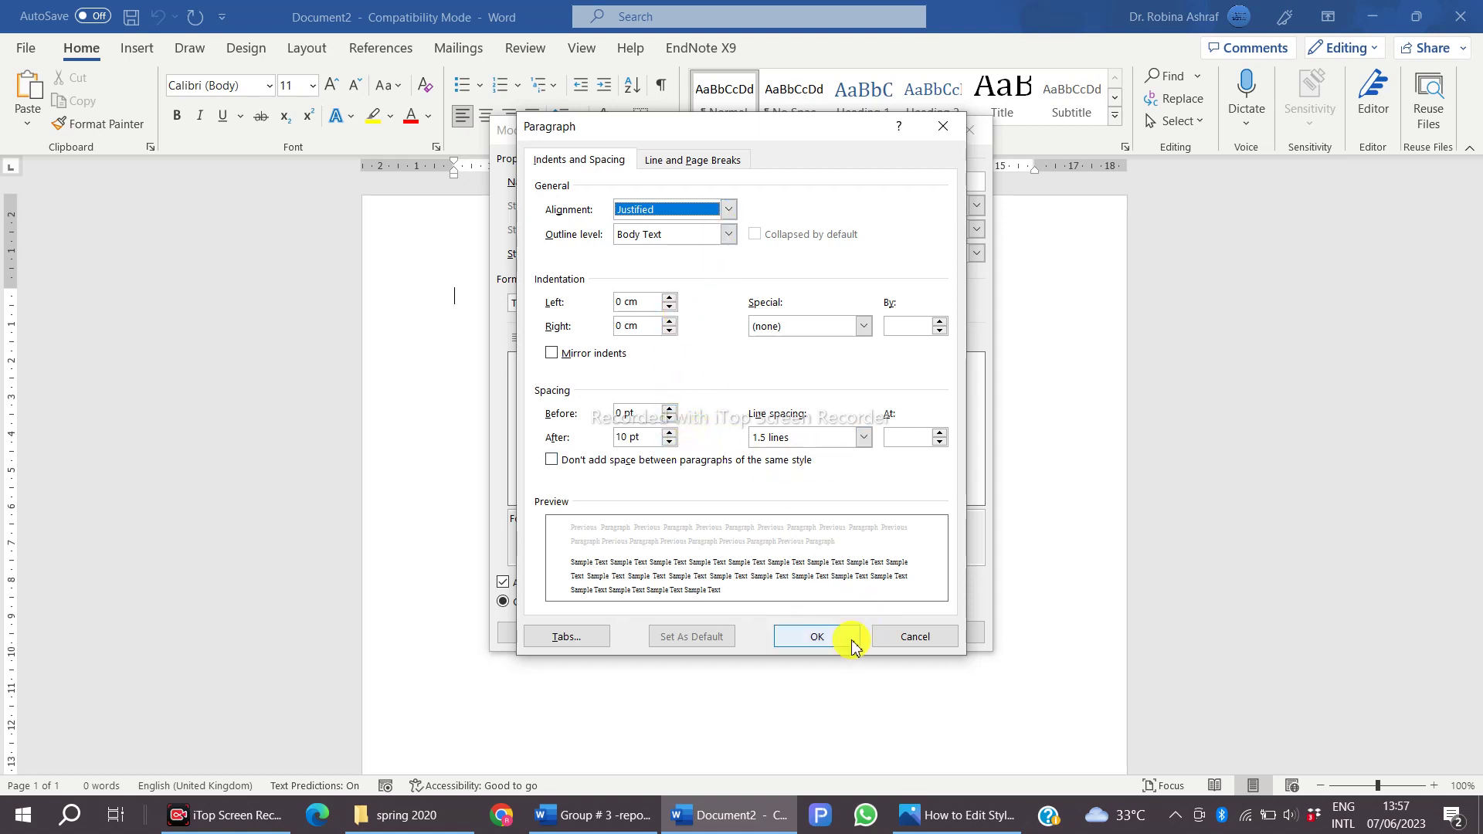
pyautogui.click(818, 638)
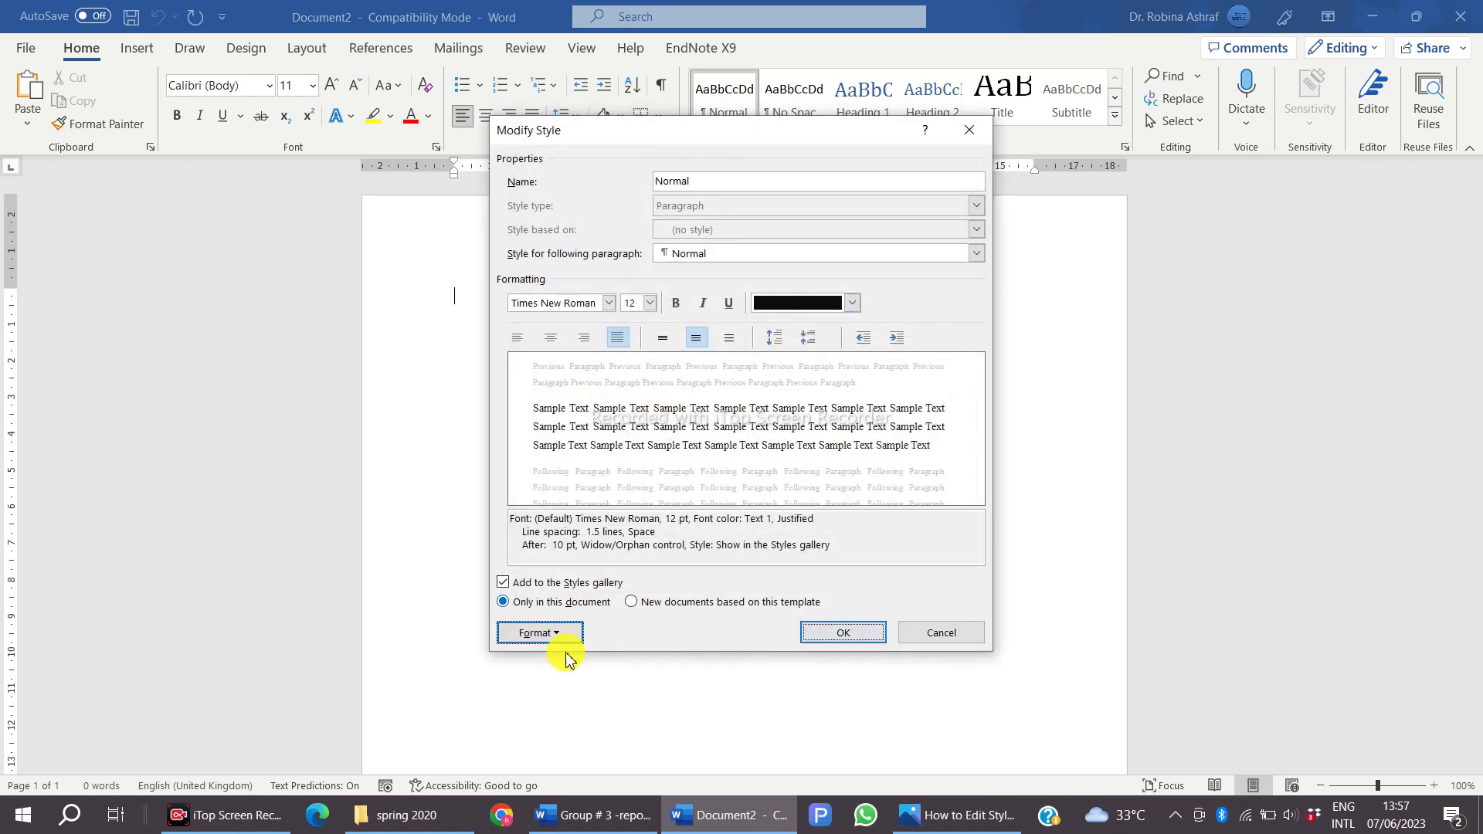
pyautogui.click(567, 638)
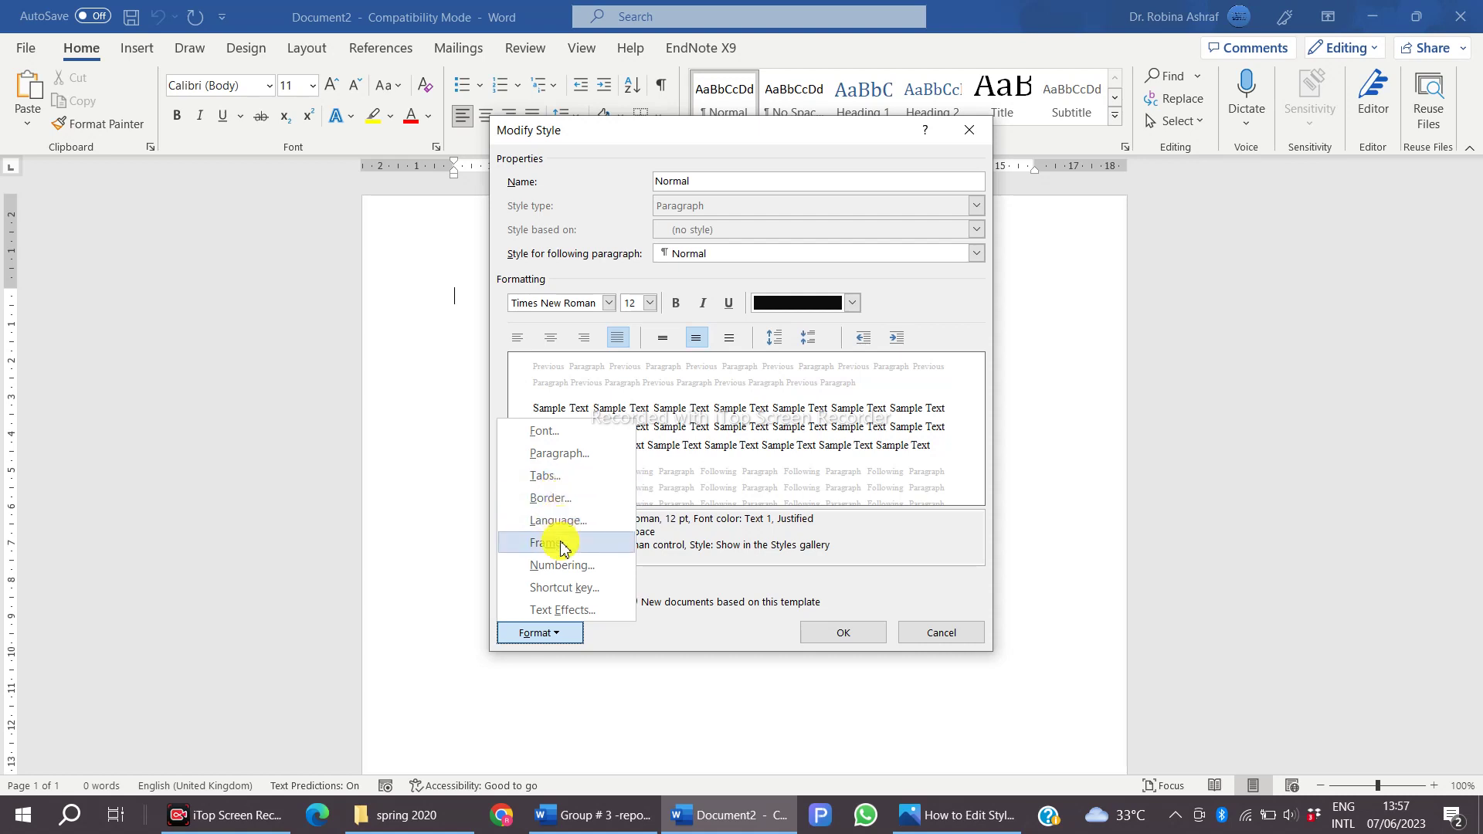
pyautogui.click(666, 632)
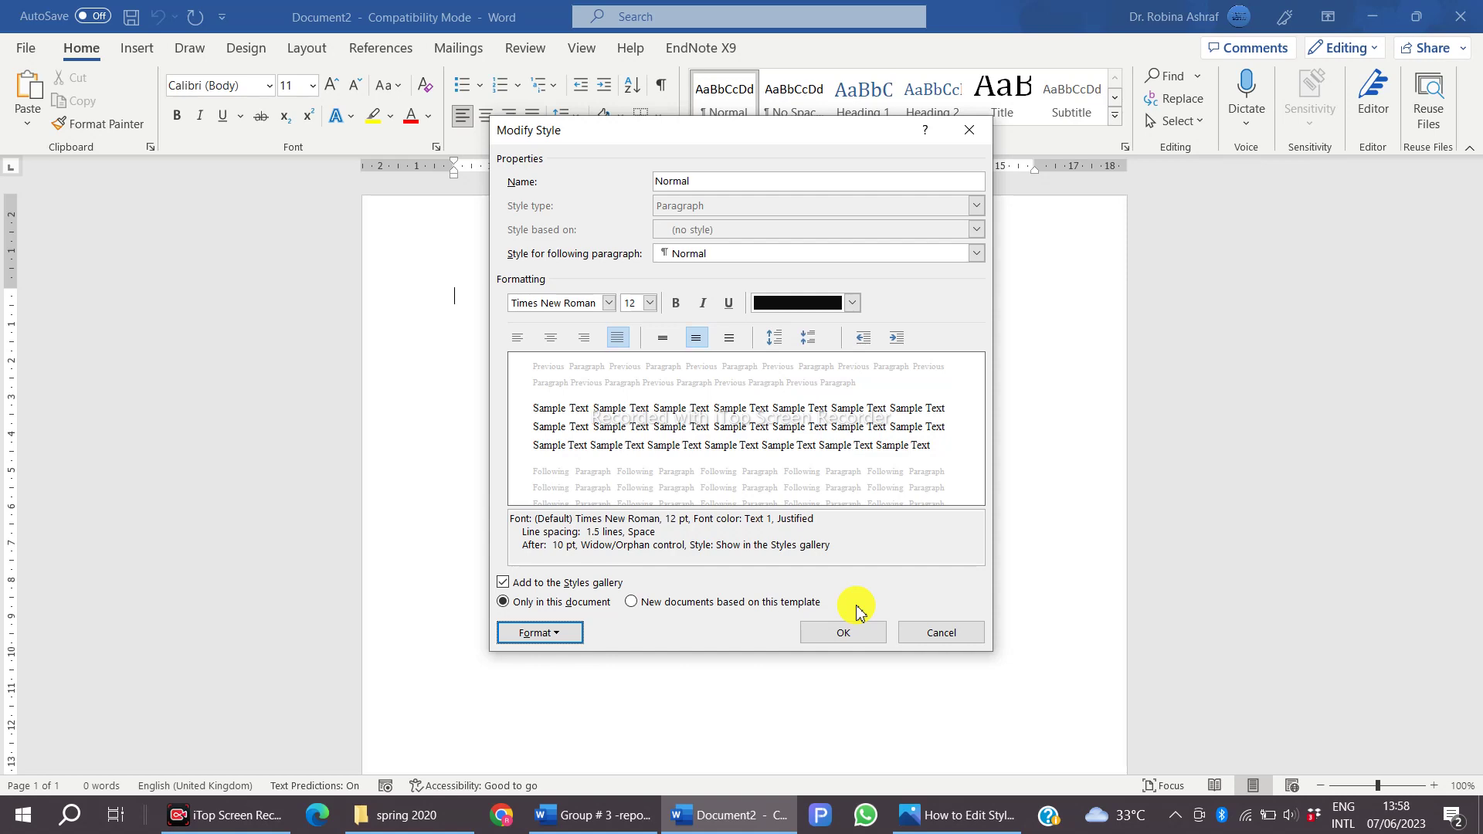
pyautogui.click(844, 632)
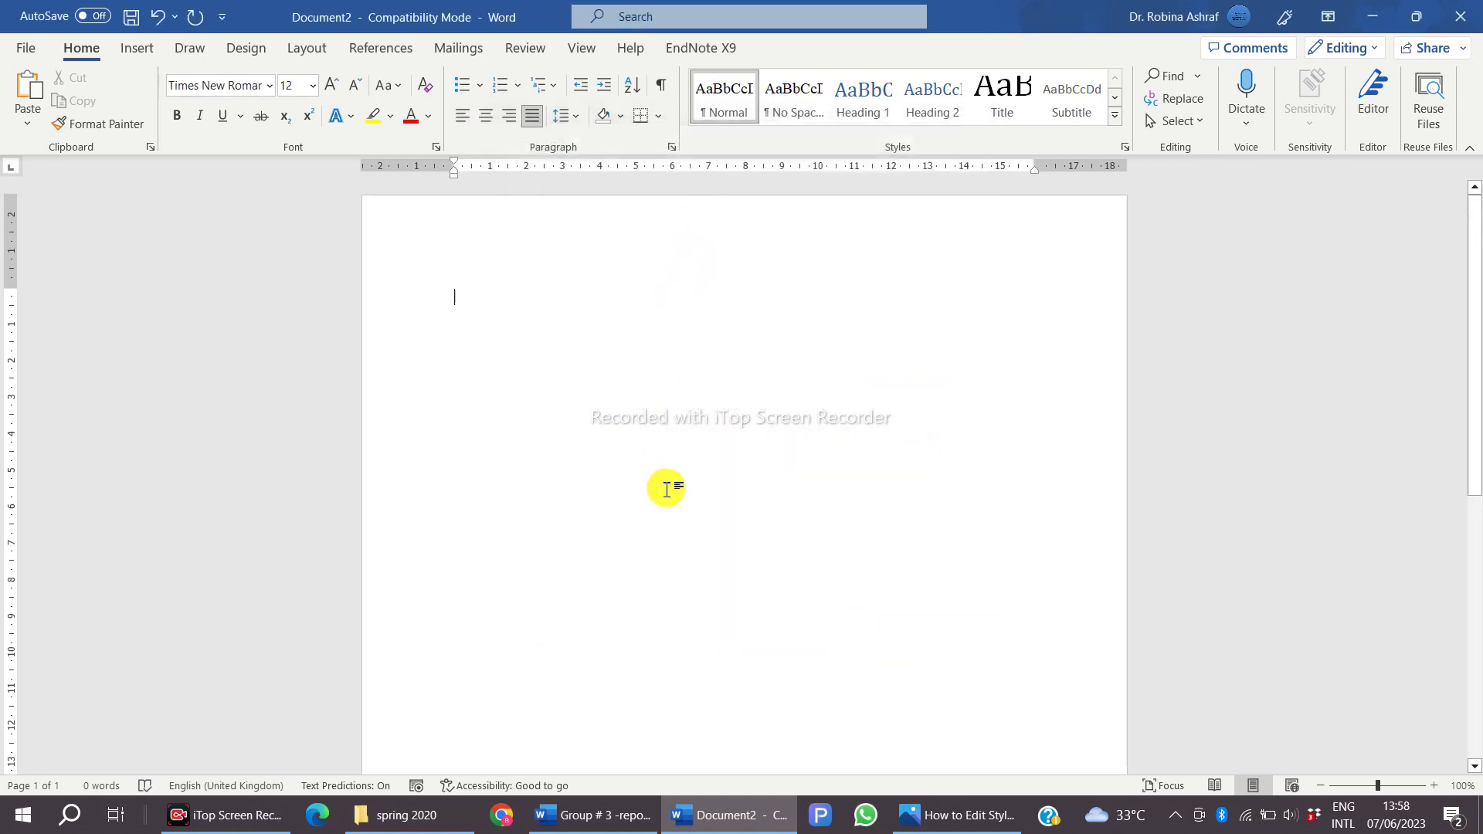
# - Copy the first body paragraph about iron oxides from the Group # 3 report and paste it into Document2
pyautogui.click(587, 815)
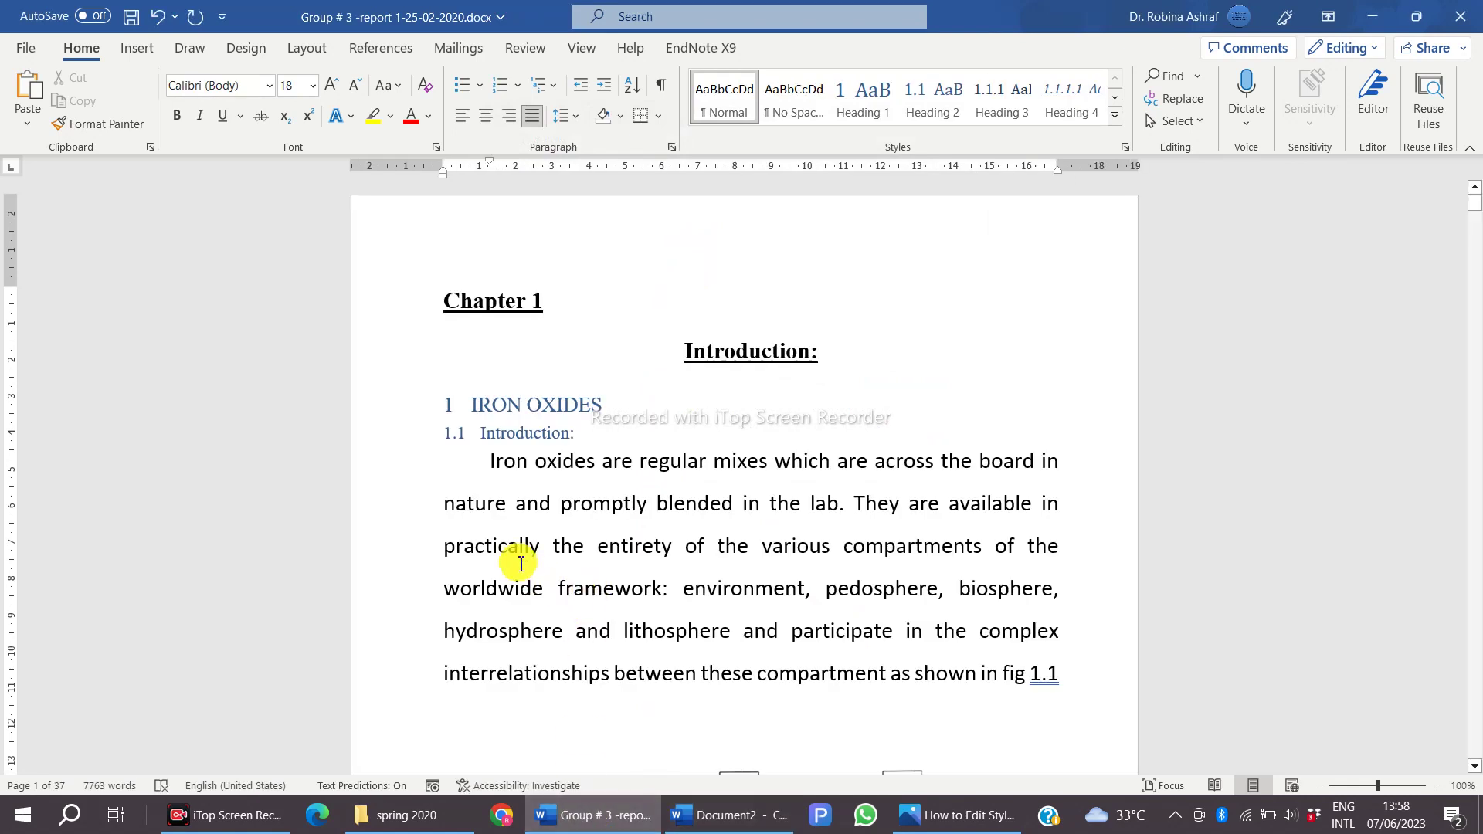
pyautogui.moveTo(491, 457); pyautogui.dragTo(1062, 672)
pyautogui.hotkey('ctrl', 'c')
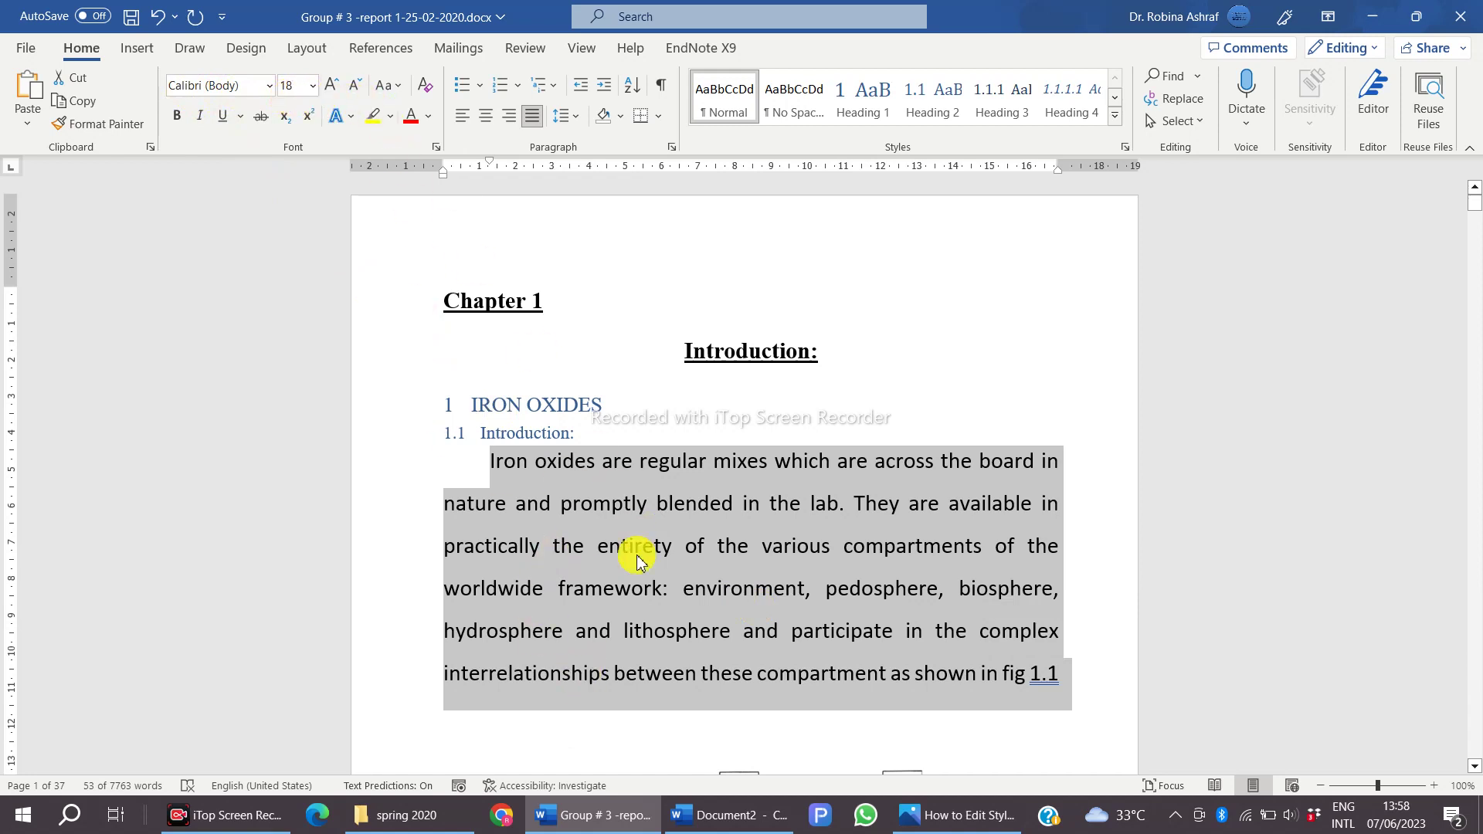
pyautogui.click(737, 815)
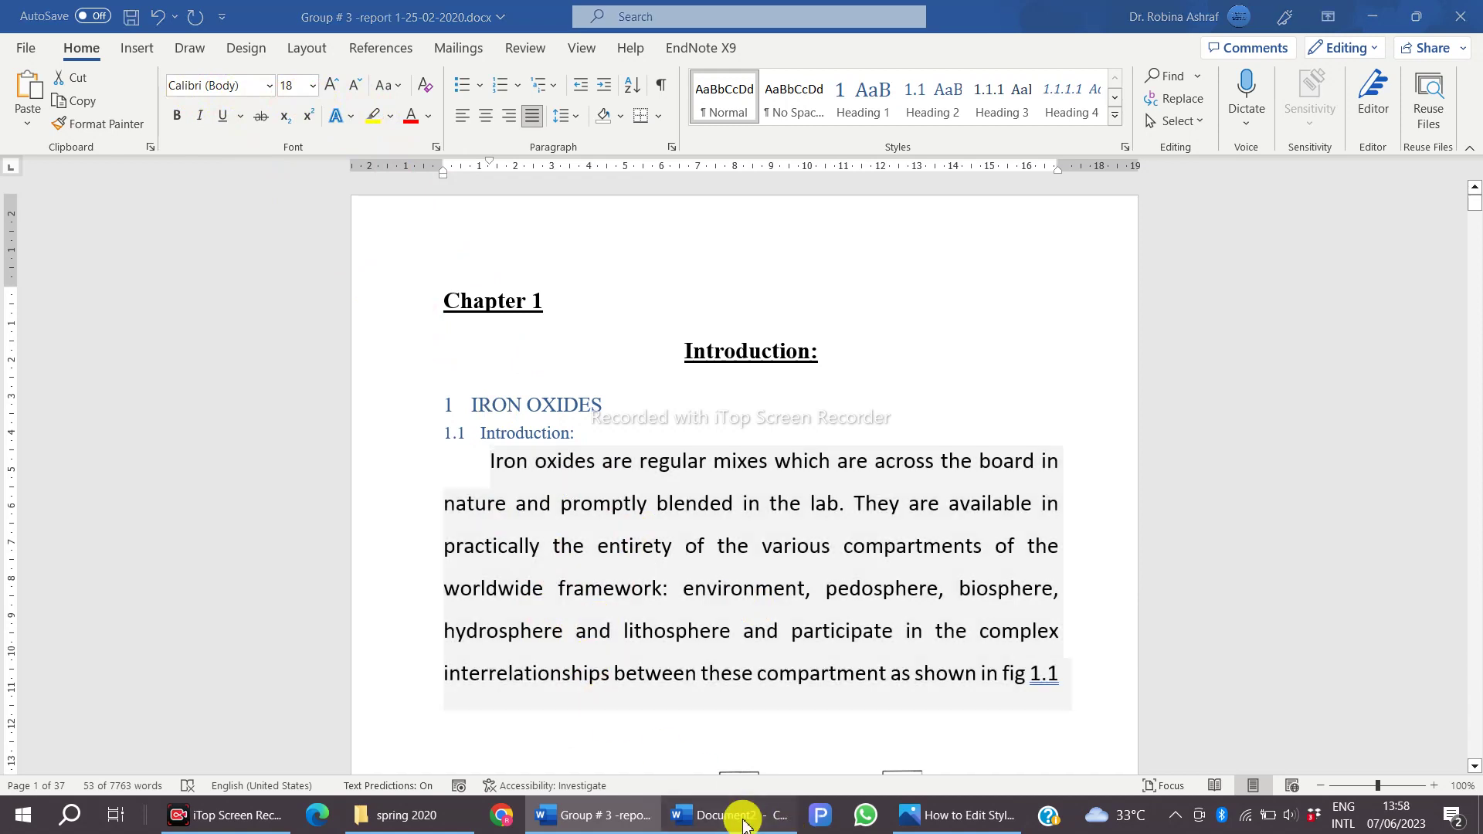
pyautogui.hotkey('ctrl', 'v')
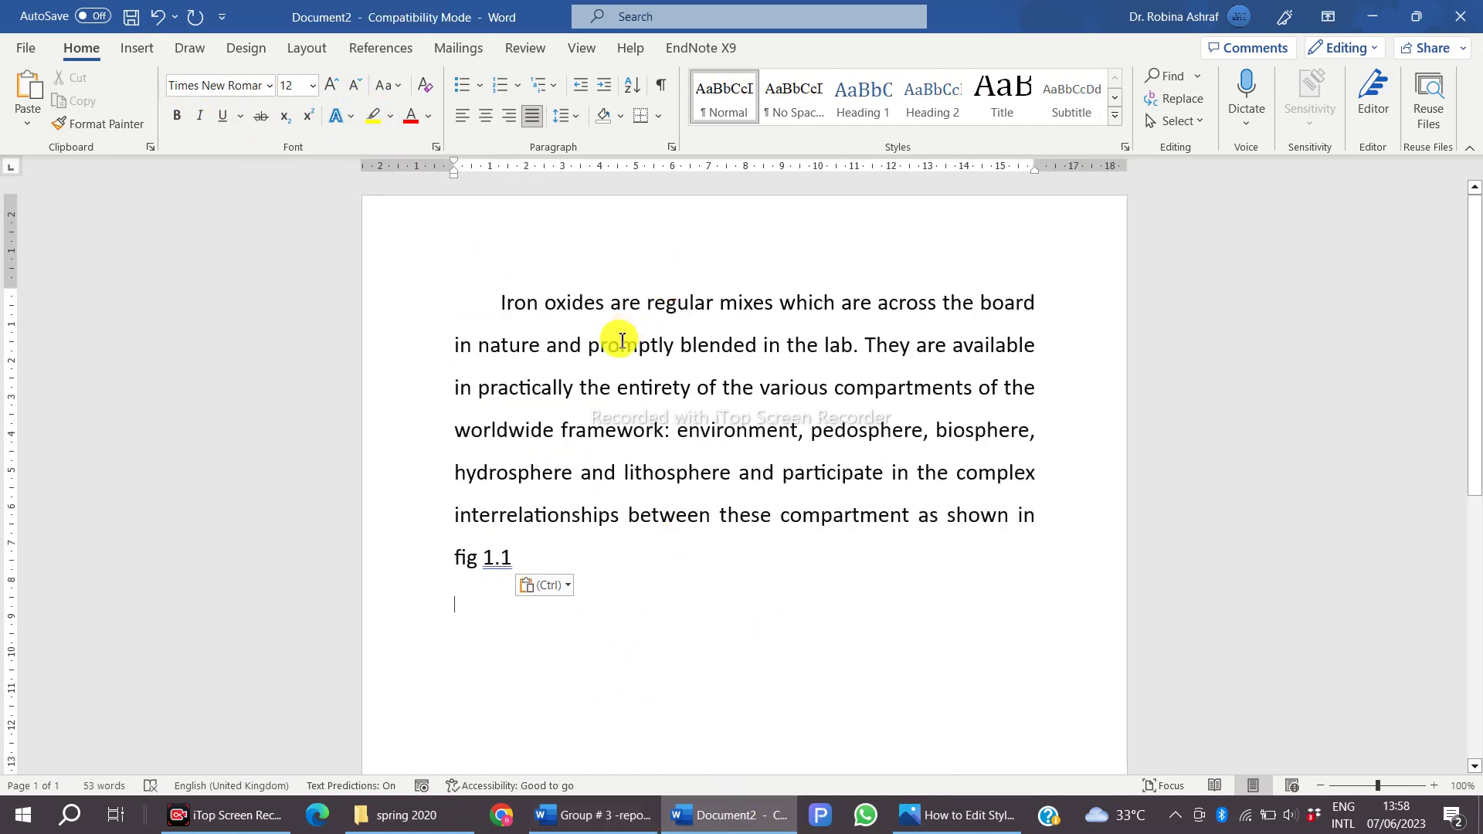
# - Try the Normal style on the pasted paragraph, checking its line spacing, and undo the style change
pyautogui.click(718, 108)
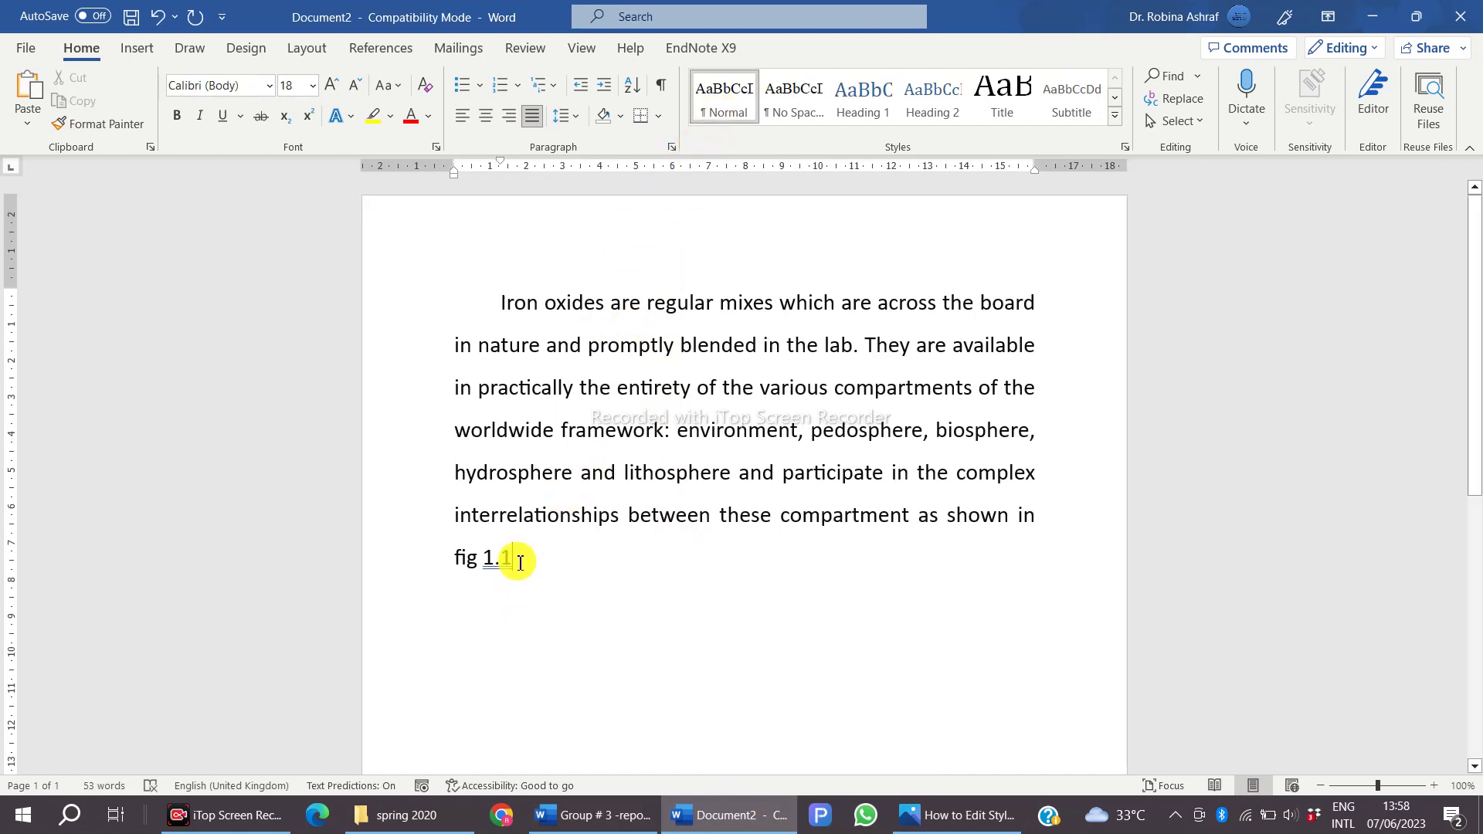
pyautogui.click(714, 99)
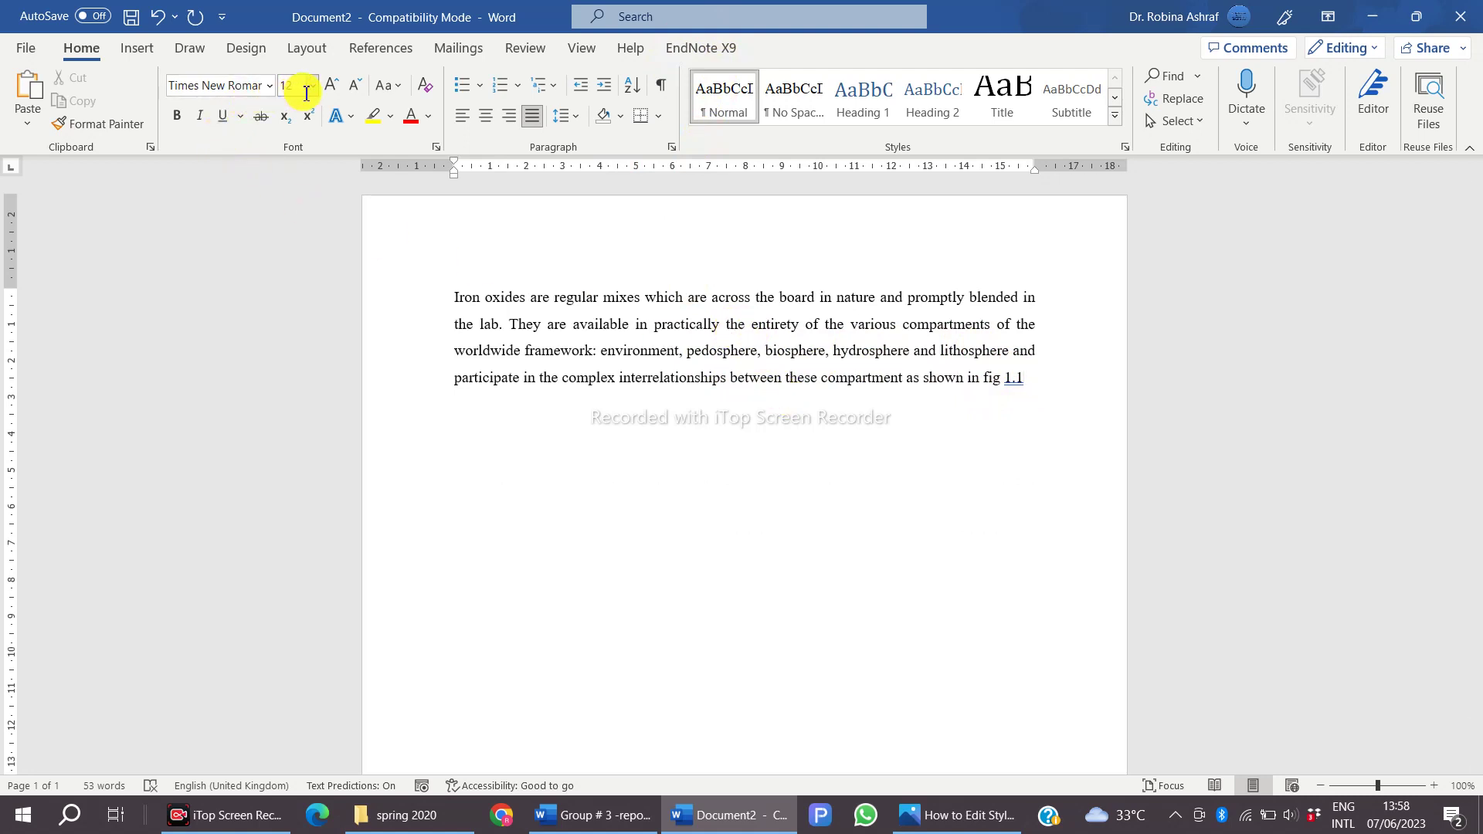
pyautogui.click(578, 120)
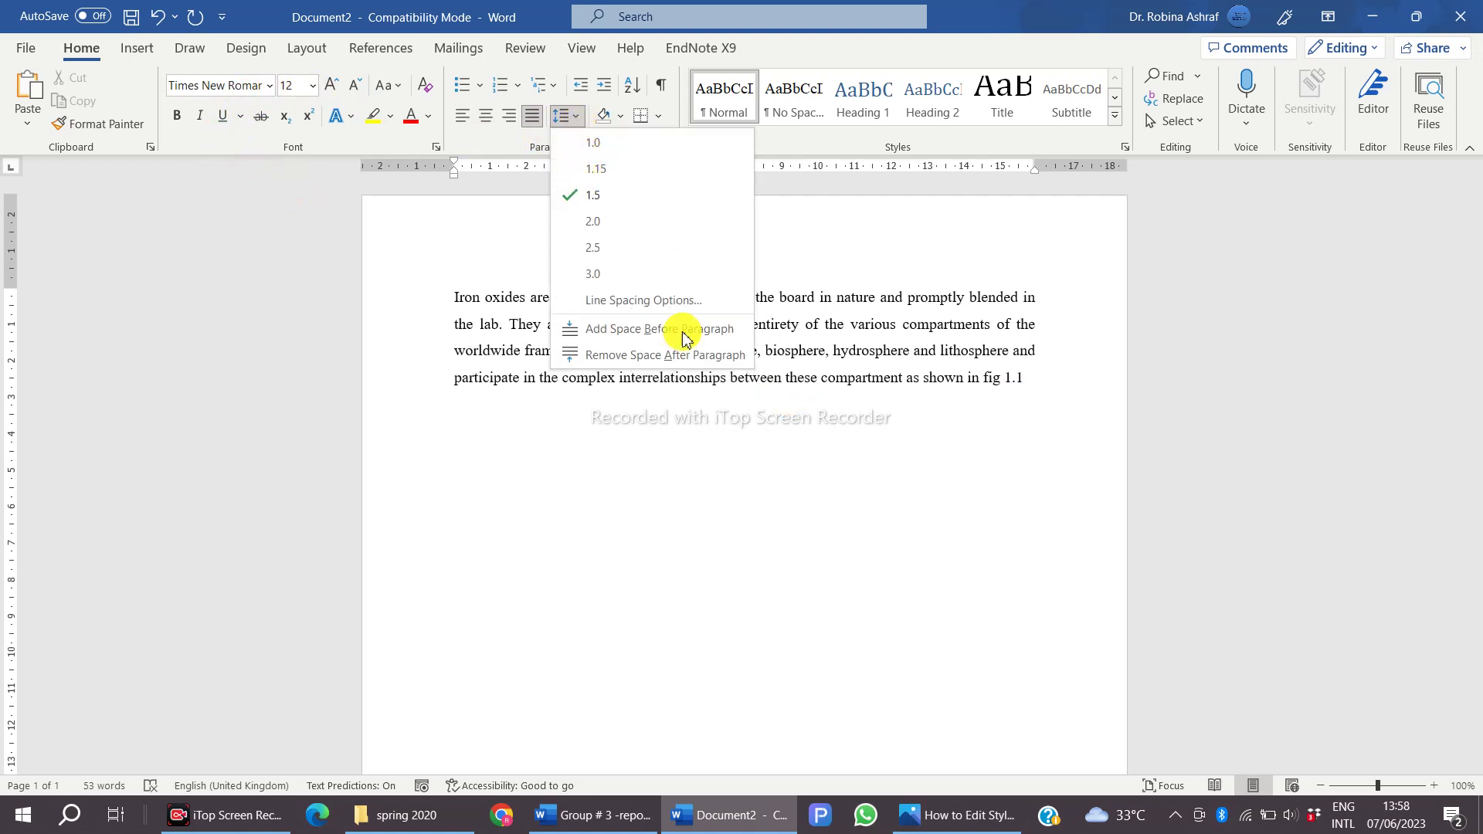
pyautogui.click(709, 427)
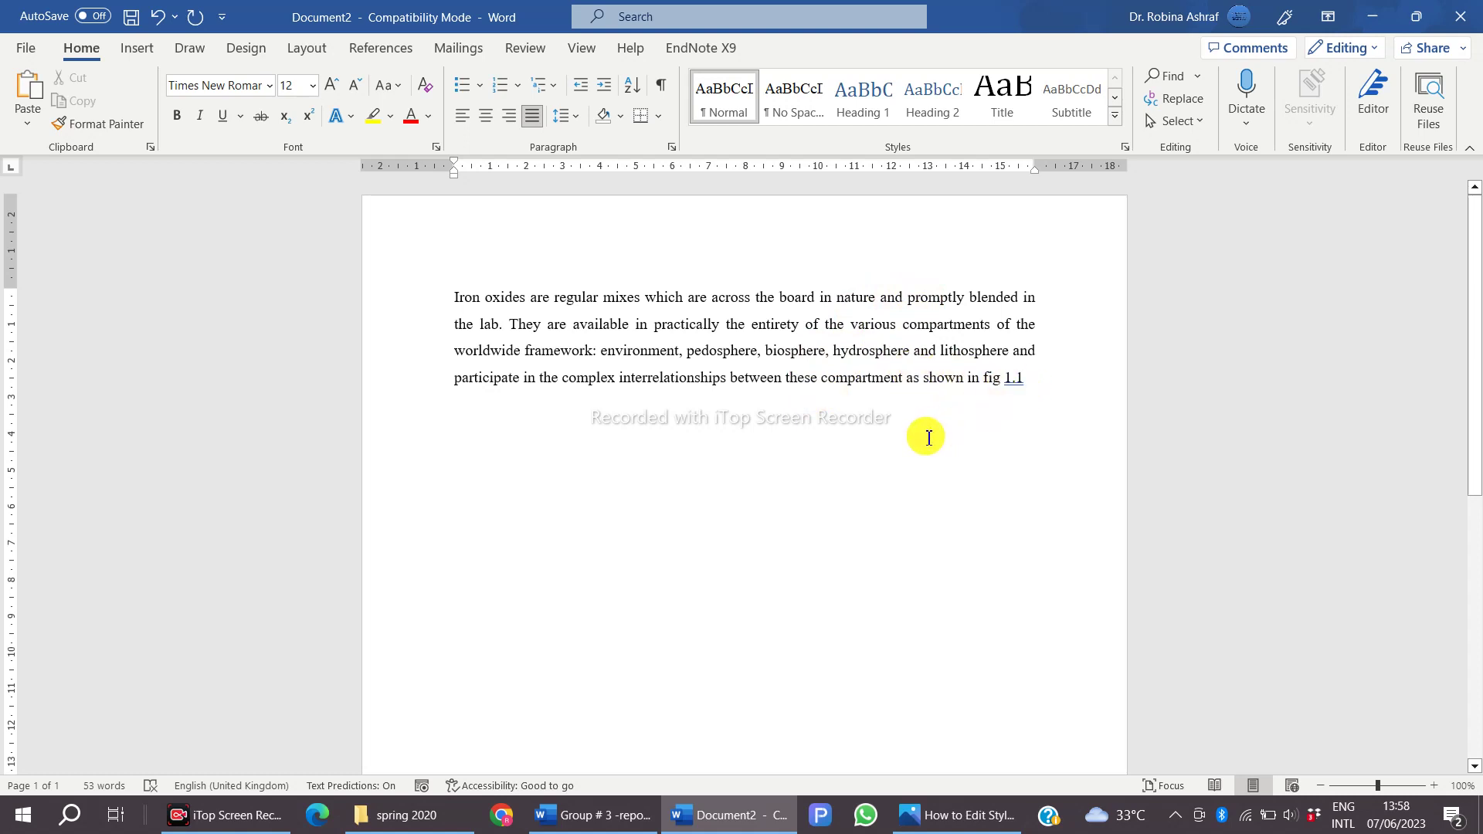
pyautogui.hotkey('ctrl', 'z')
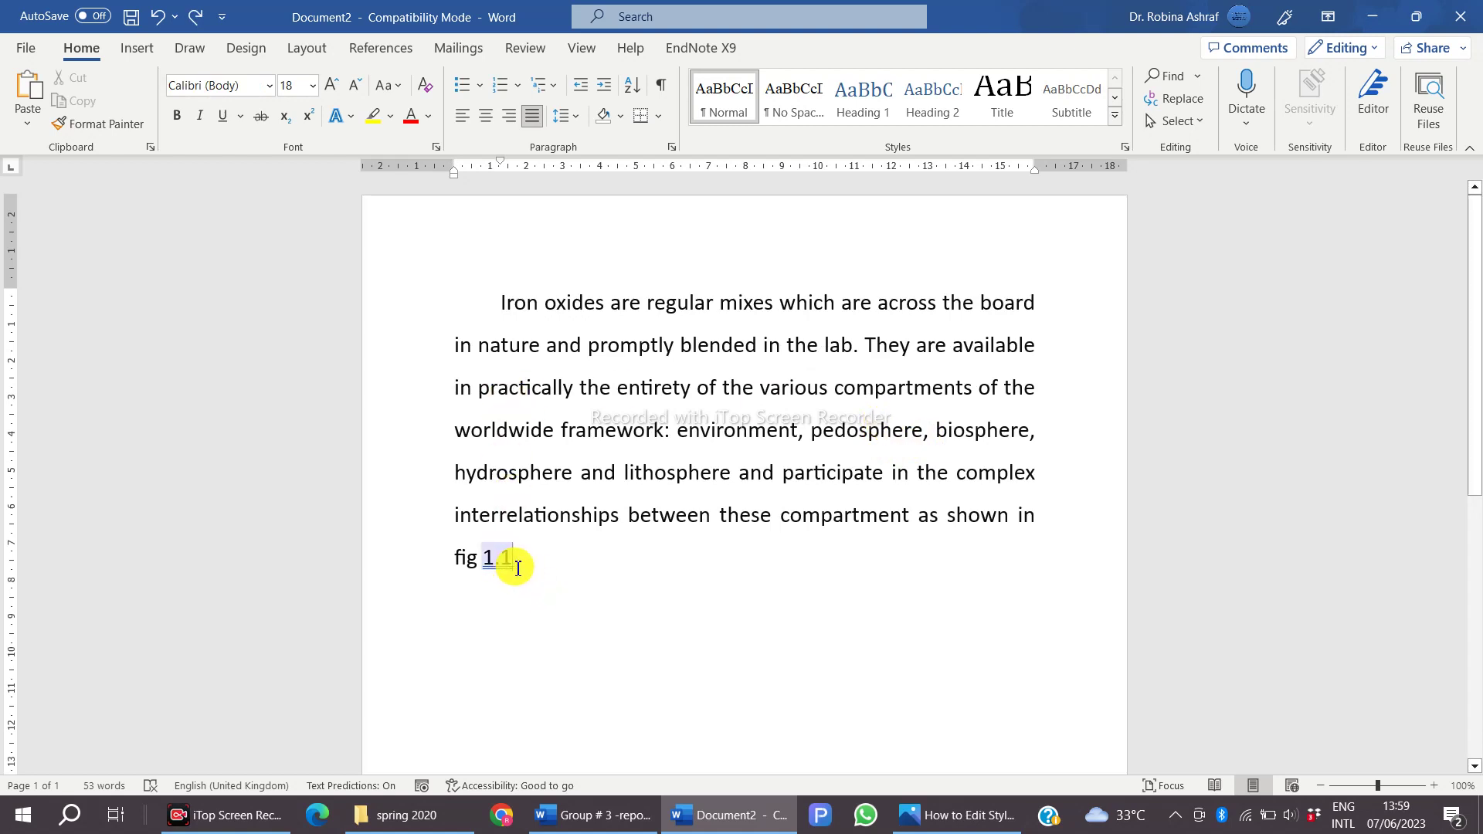
# - Manually format the whole pasted paragraph in Times New Roman at size 12
pyautogui.moveTo(513, 566); pyautogui.dragTo(501, 307)
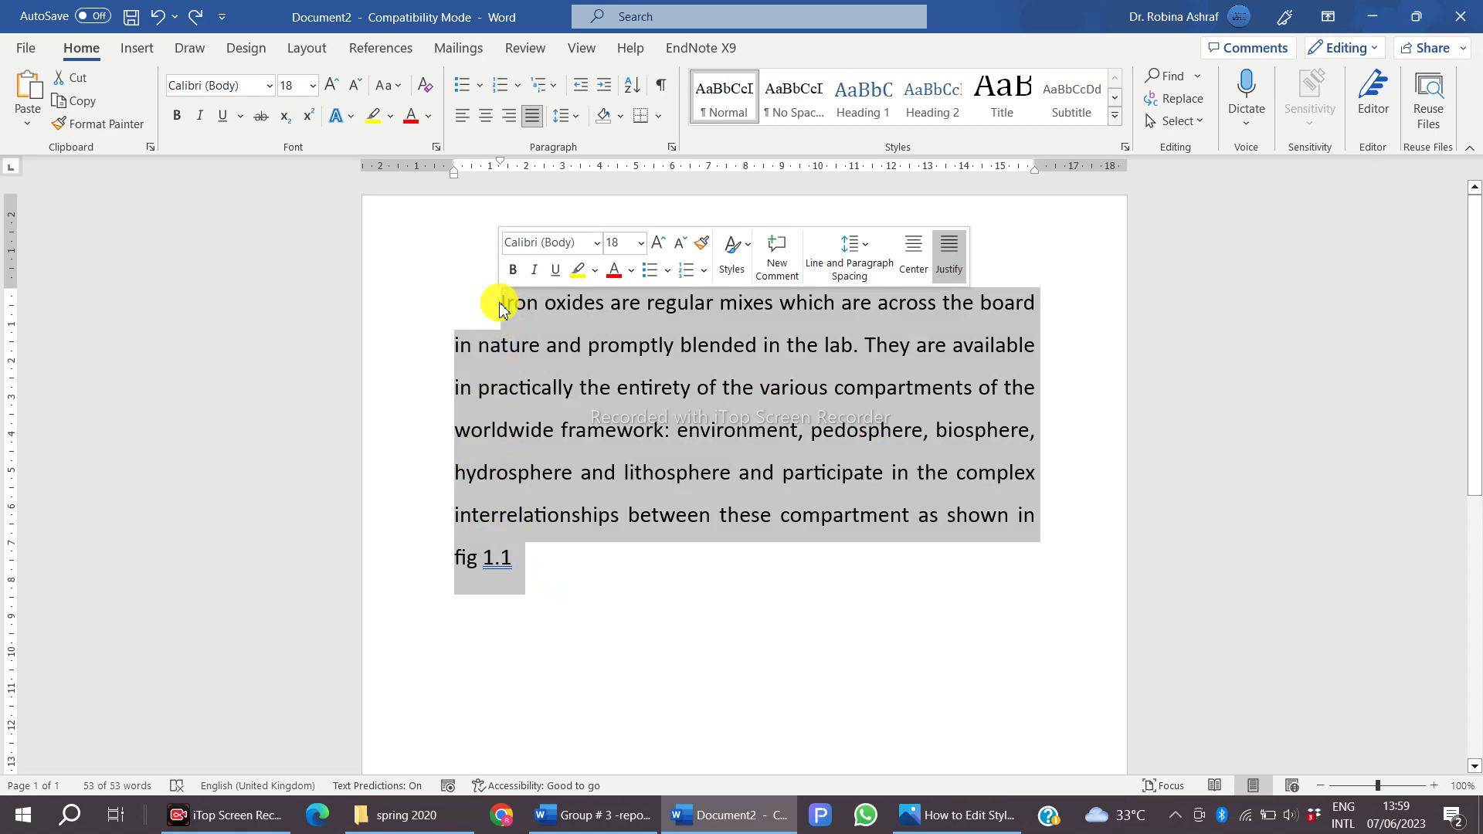
pyautogui.click(269, 85)
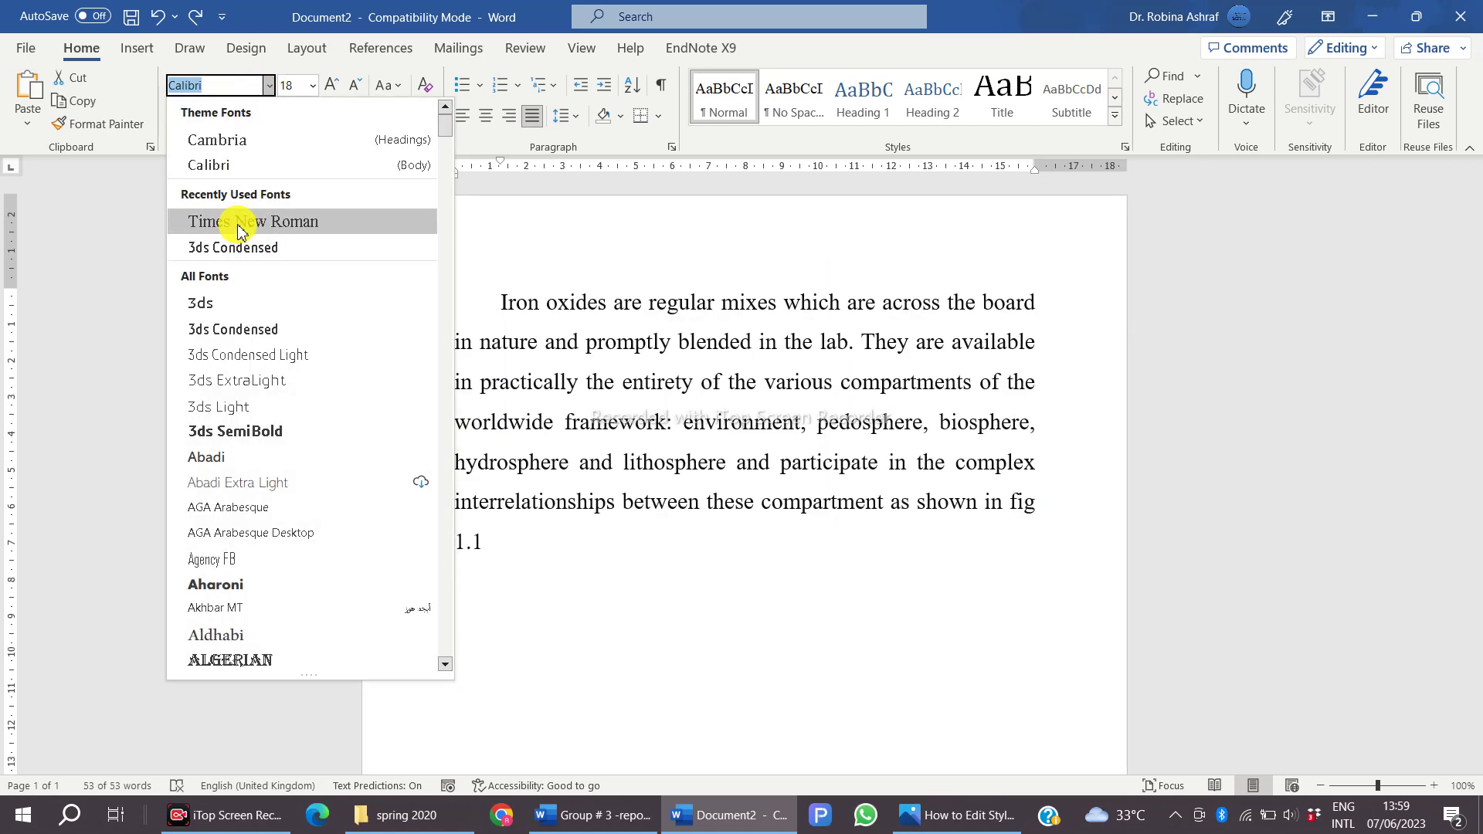
pyautogui.click(249, 221)
pyautogui.click(314, 87)
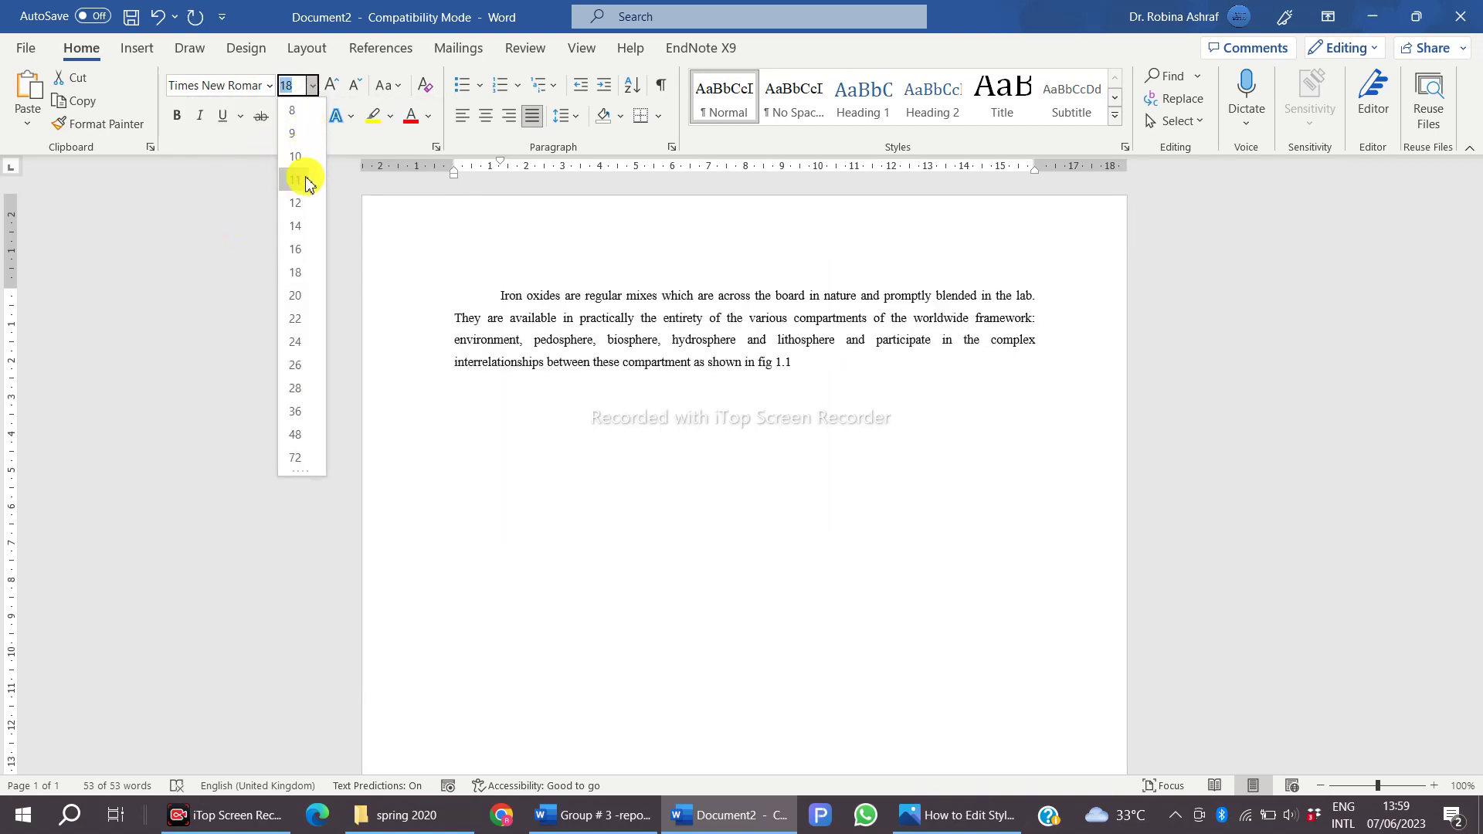
pyautogui.click(305, 198)
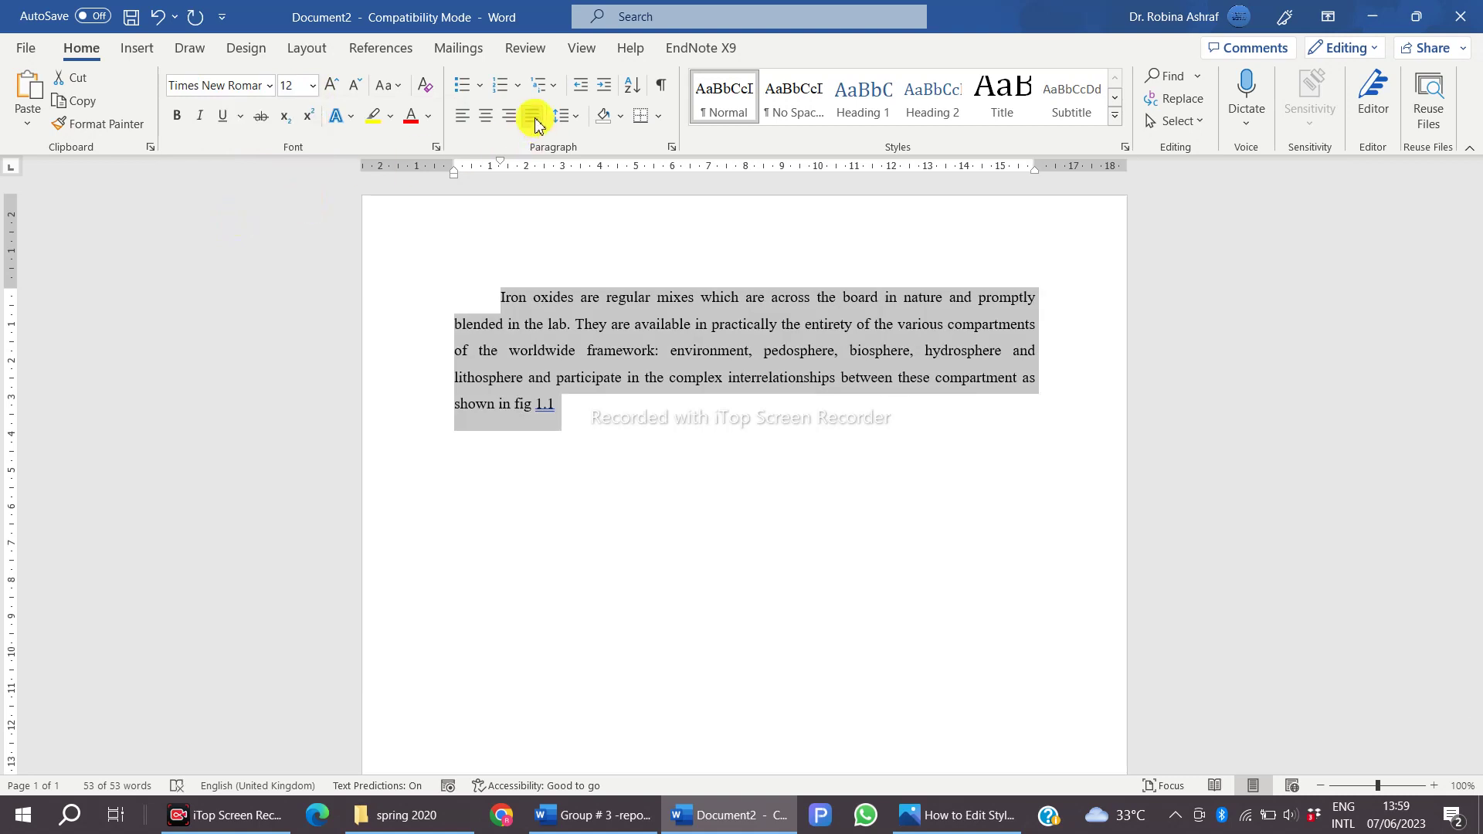
# - Set the selected paragraph to justified alignment with 1.5 line spacing
pyautogui.click(533, 116)
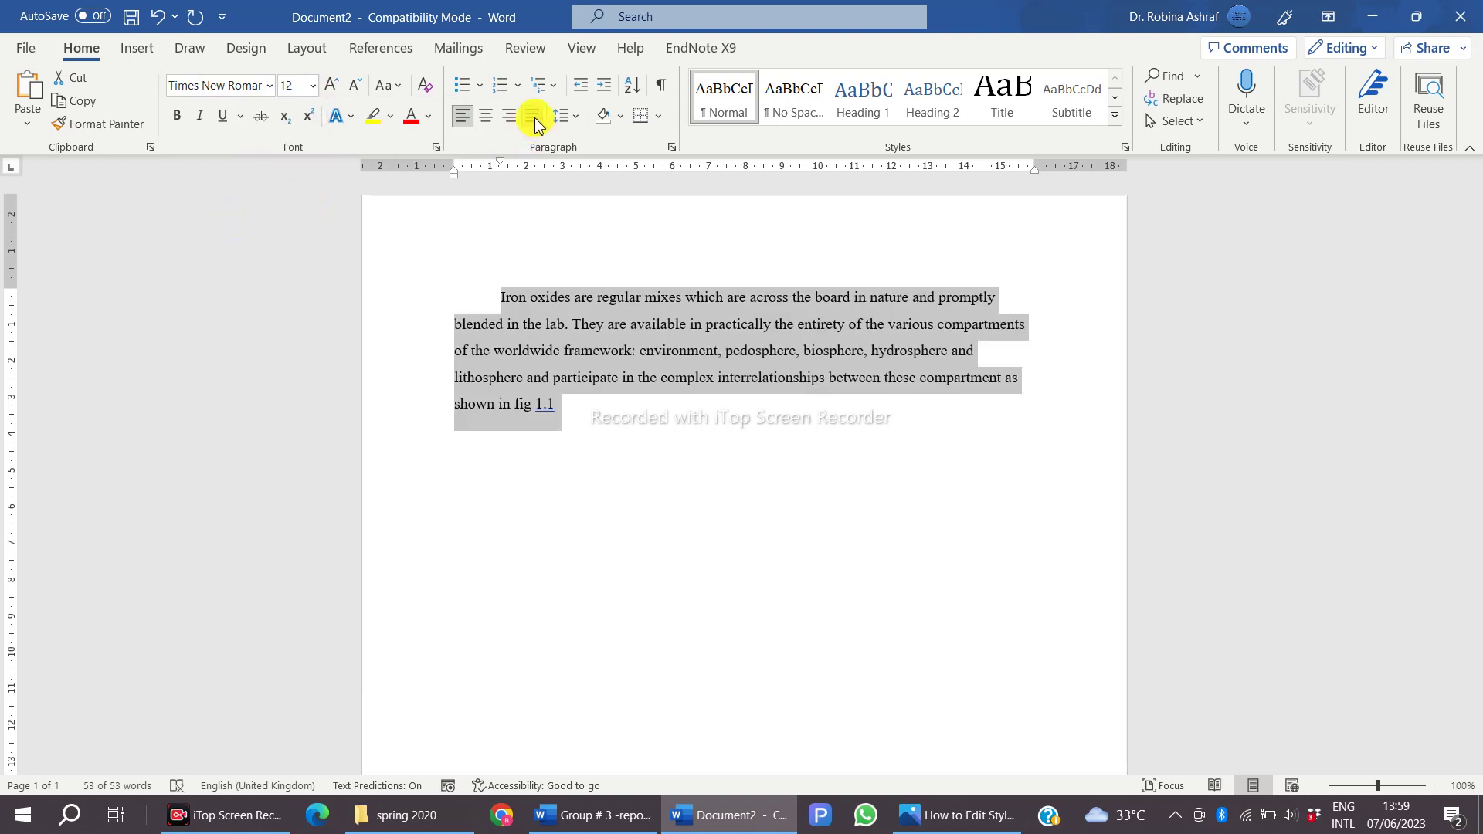
pyautogui.click(534, 118)
pyautogui.click(566, 117)
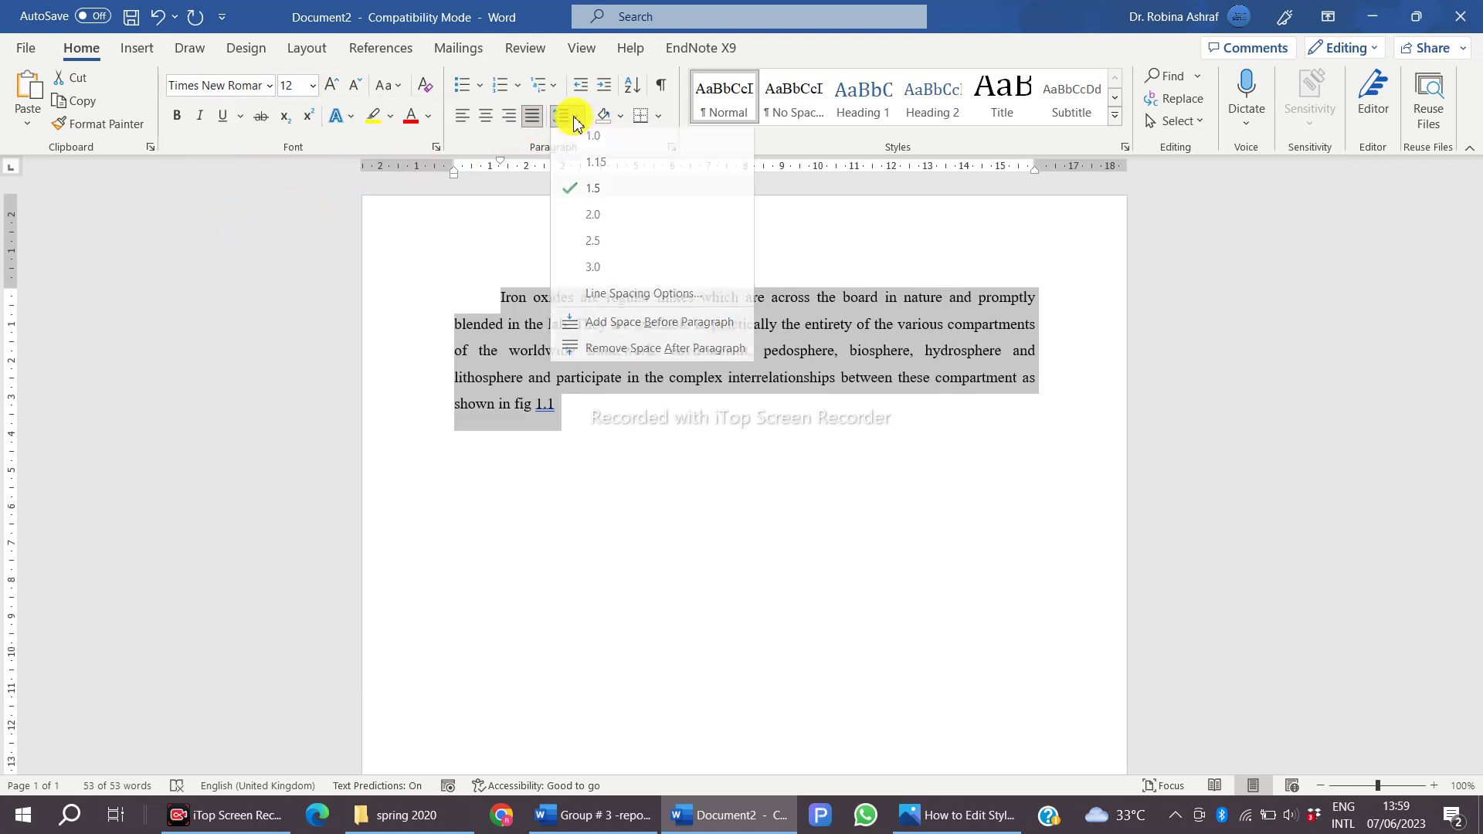
pyautogui.click(582, 197)
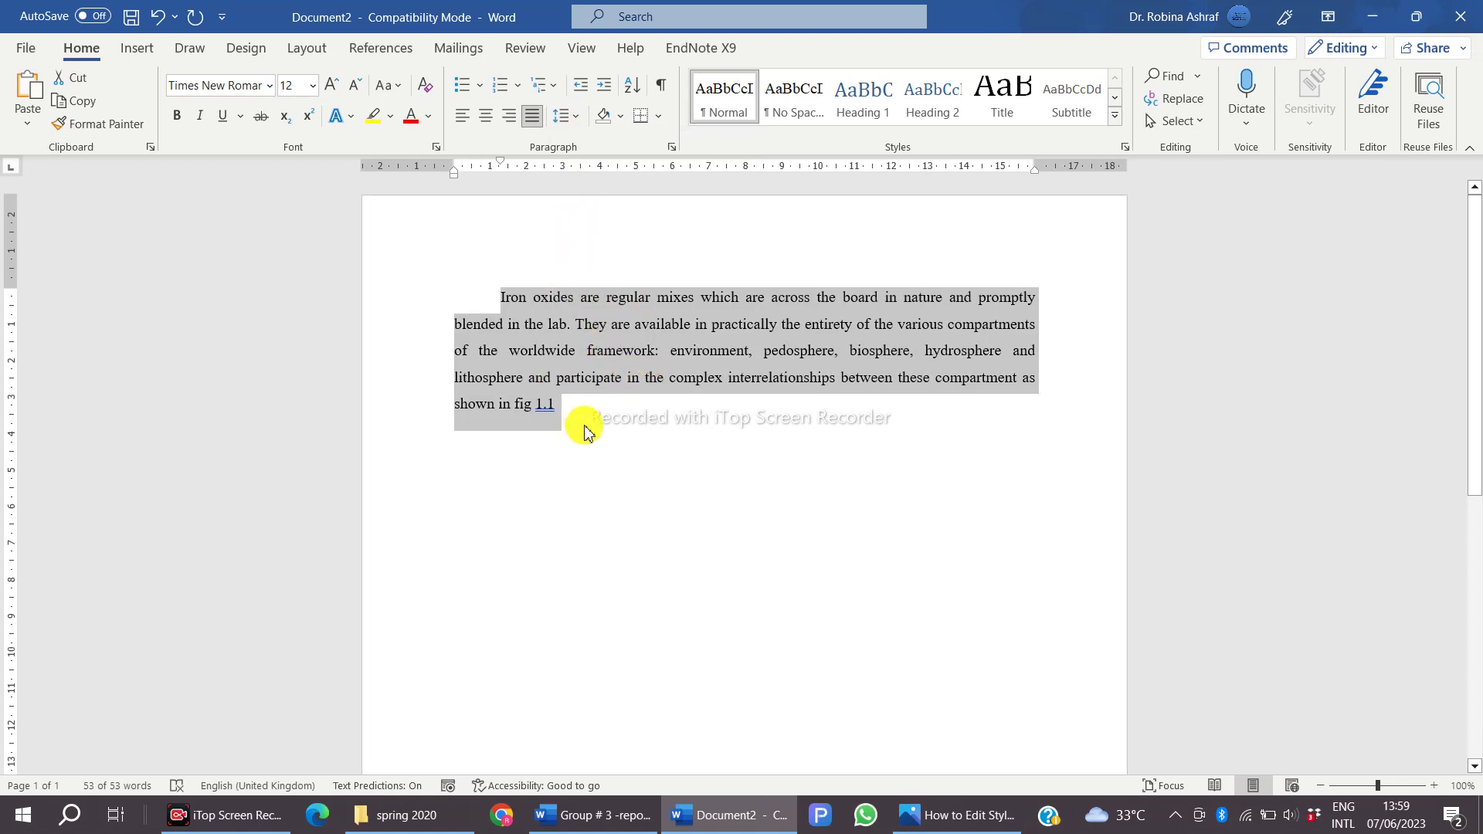
# - Apply the modified Normal style to the selected paragraph
pyautogui.click(726, 100)
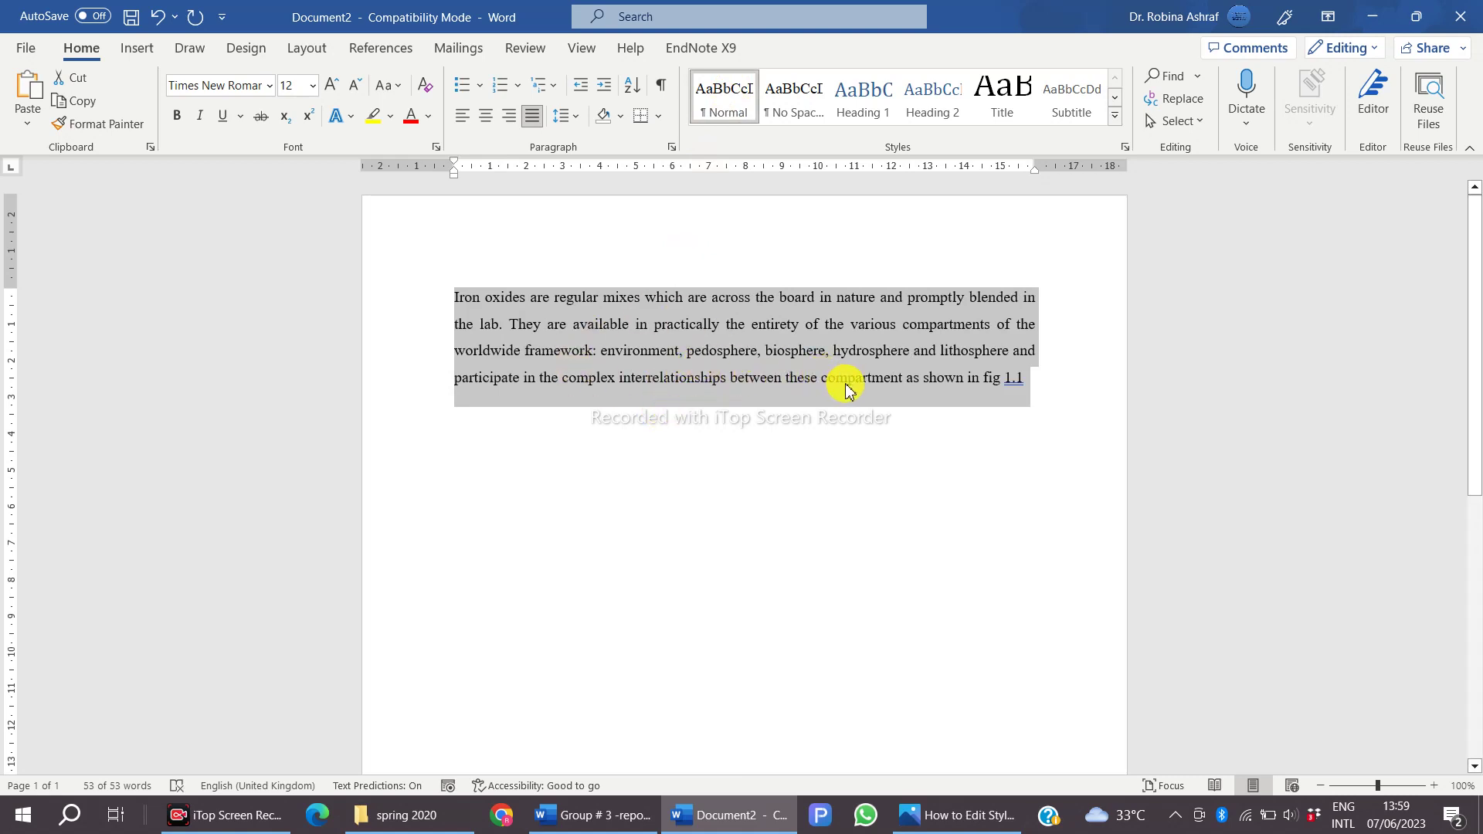
# - Indent the paragraph's first line and add the line "3.1 Iron Oxide" above the paragraph
pyautogui.click(458, 300)
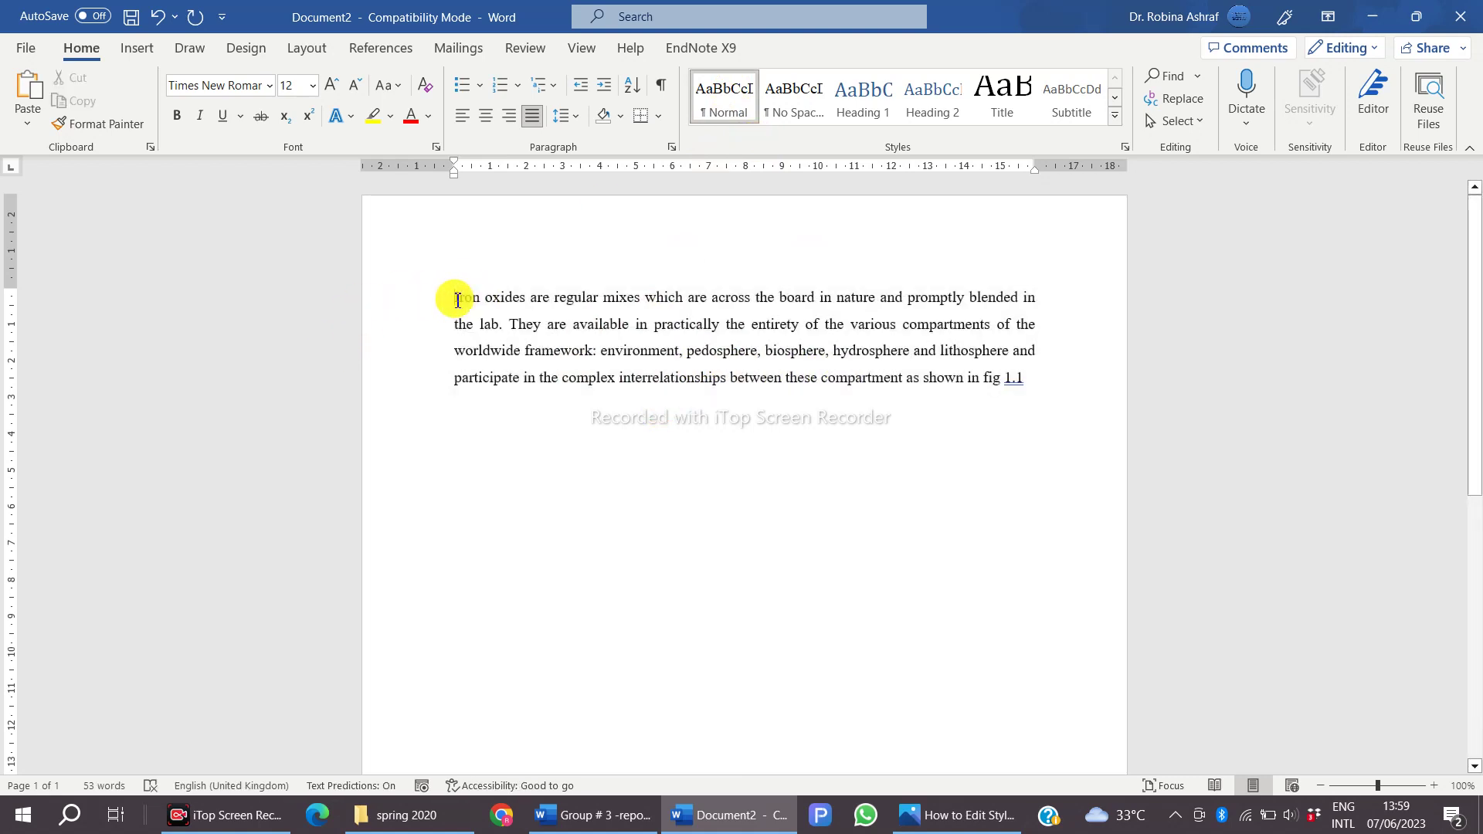
pyautogui.press('Tab')
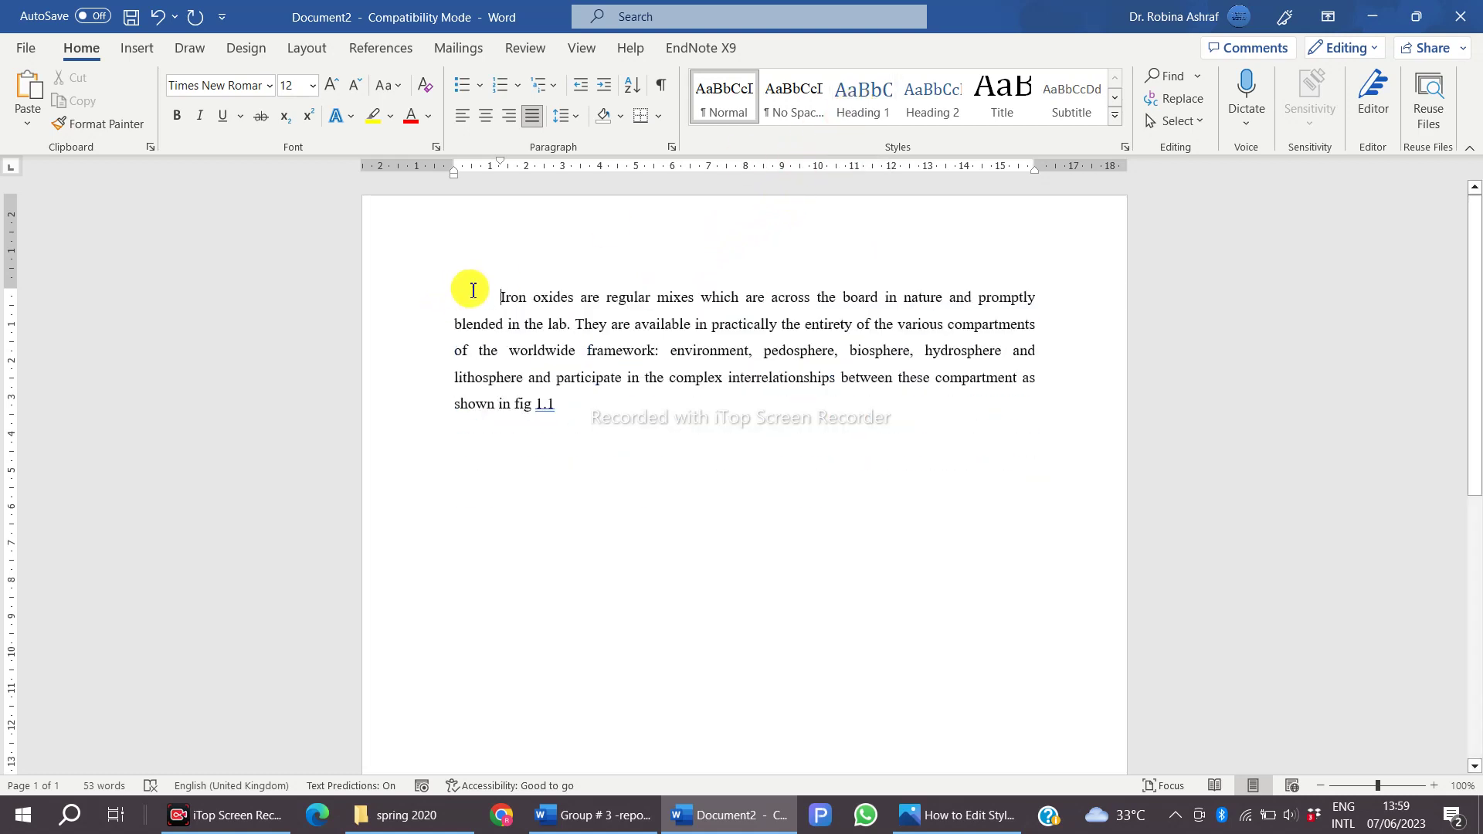
pyautogui.press('Return')
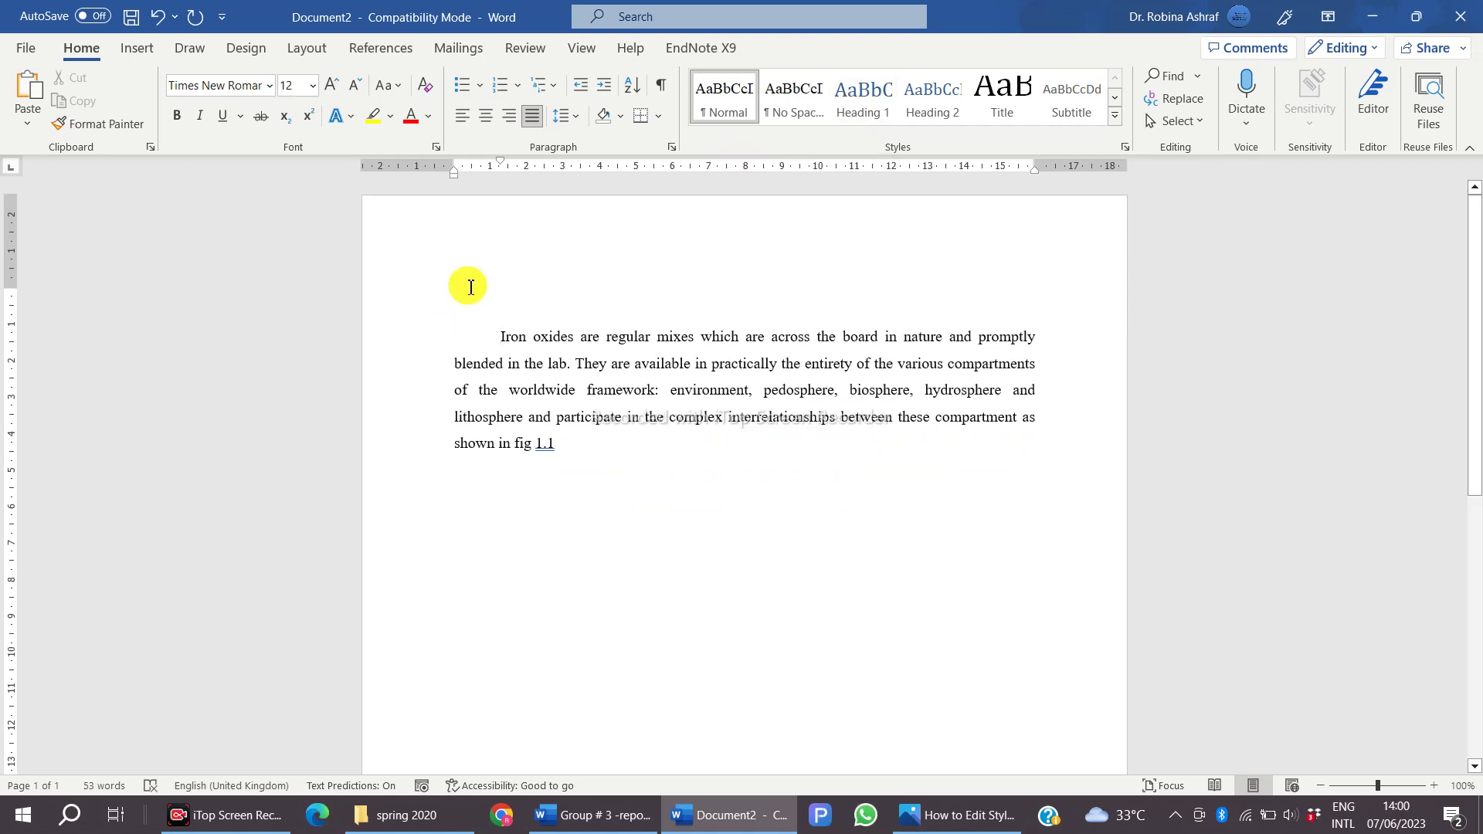
pyautogui.write('IR')
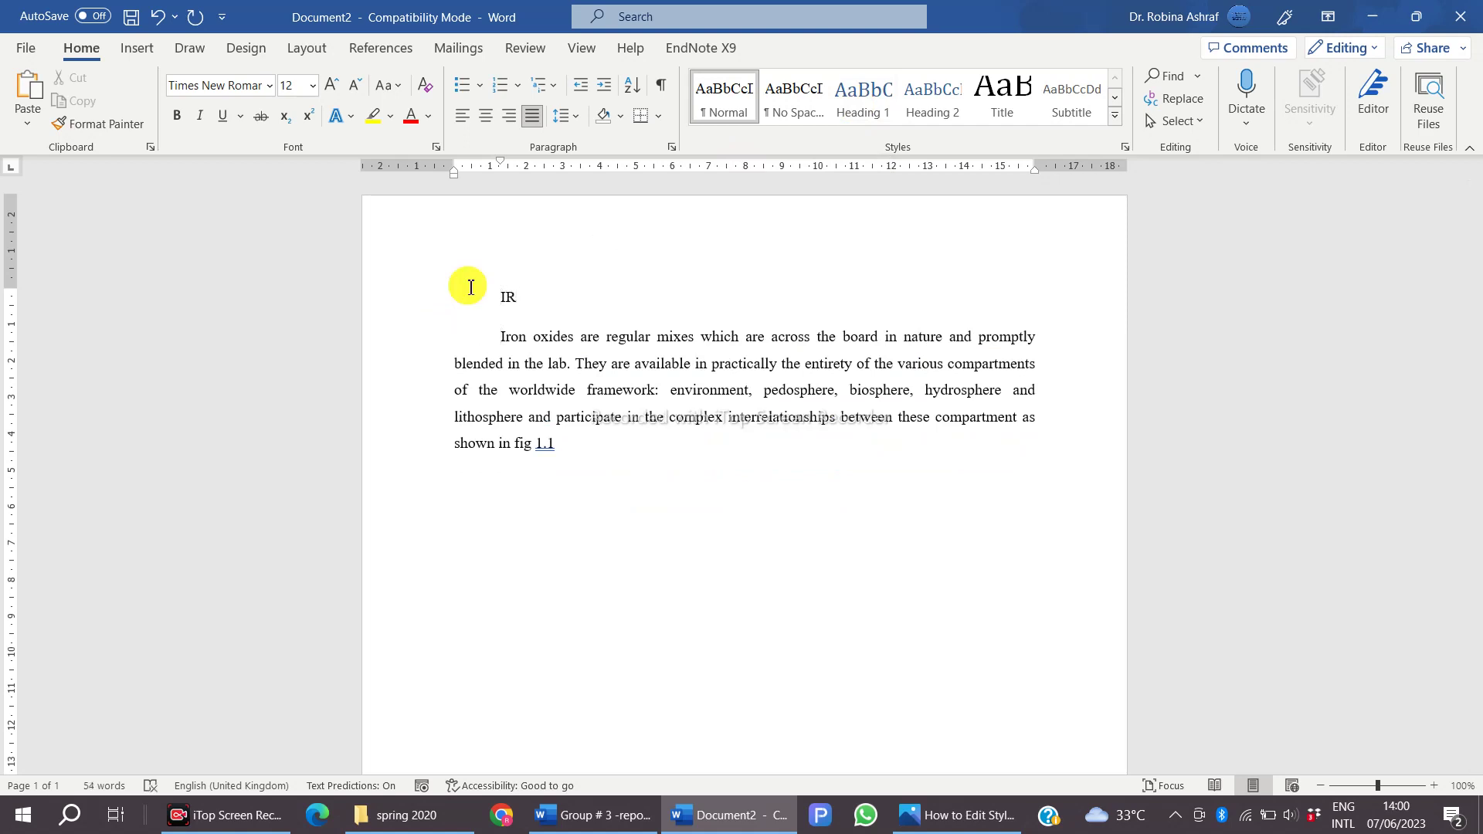
pyautogui.write('d')
pyautogui.press('BackSpace')
pyautogui.press('BackSpace')
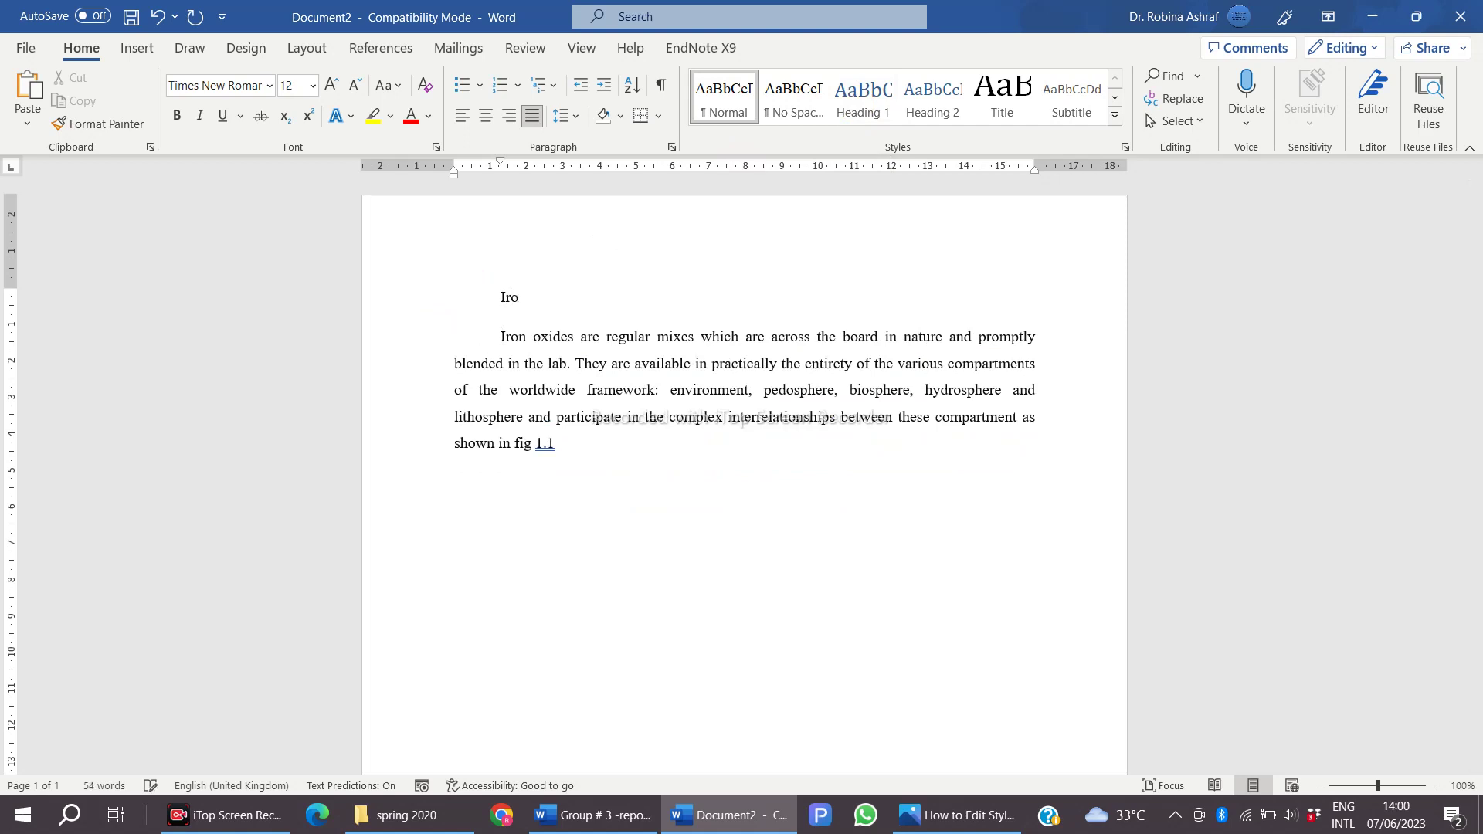
pyautogui.write('ron Oxide')
pyautogui.click(502, 299)
pyautogui.write('3.1')
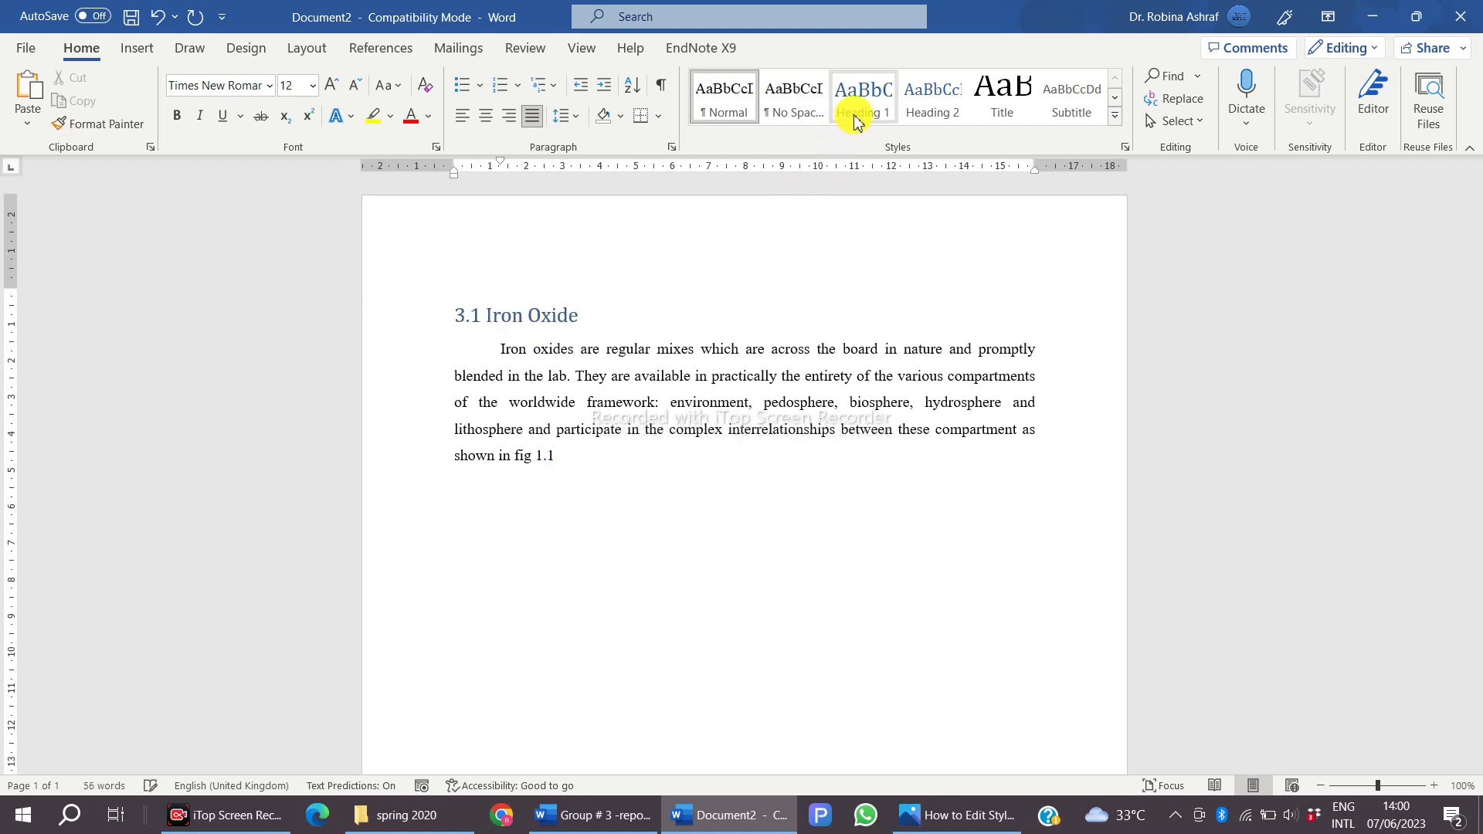
# - Apply the Heading 1 style to the "3.1 Iron Oxide" line
pyautogui.click(1114, 117)
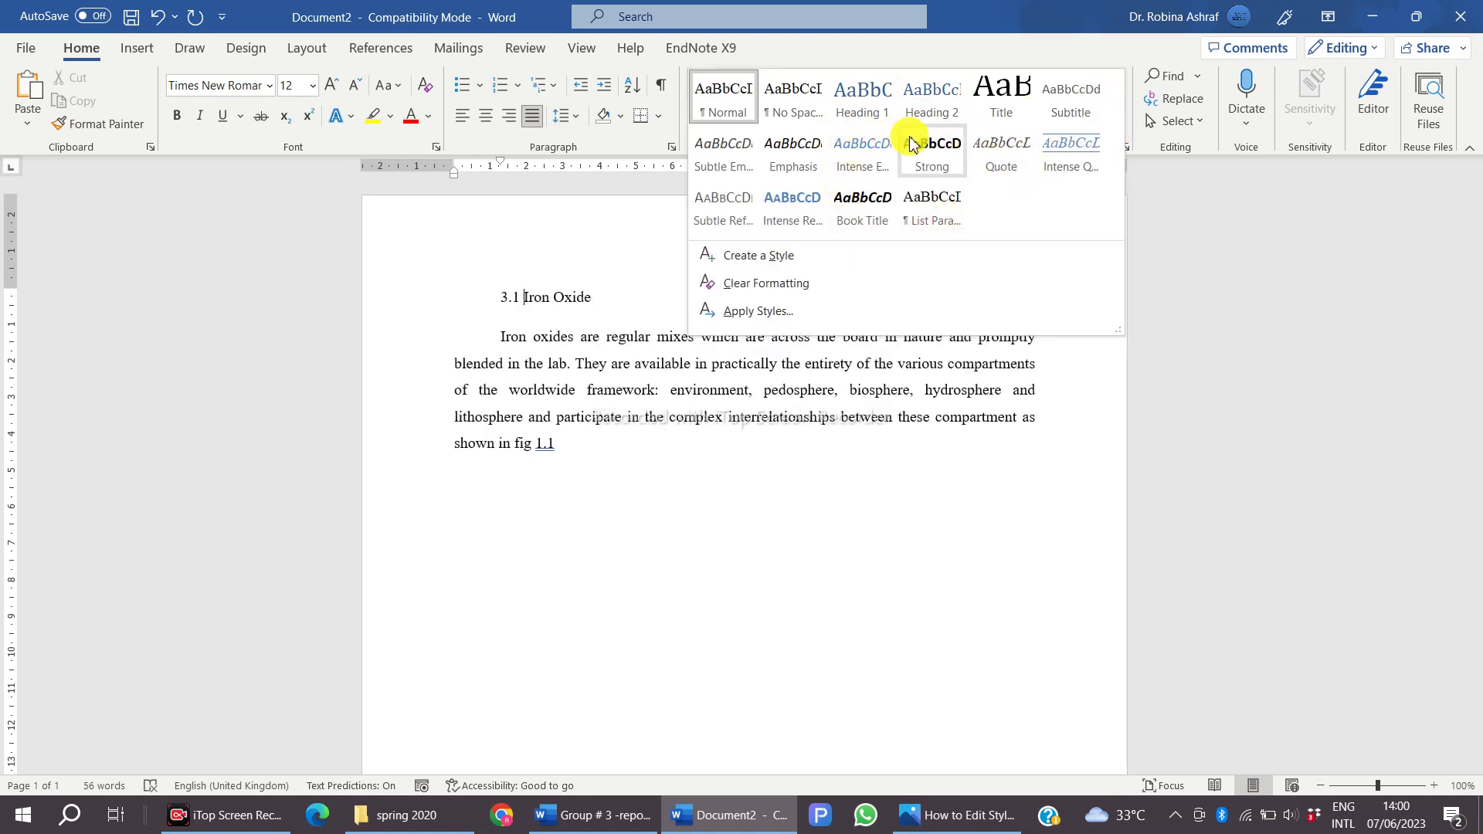
pyautogui.click(1185, 248)
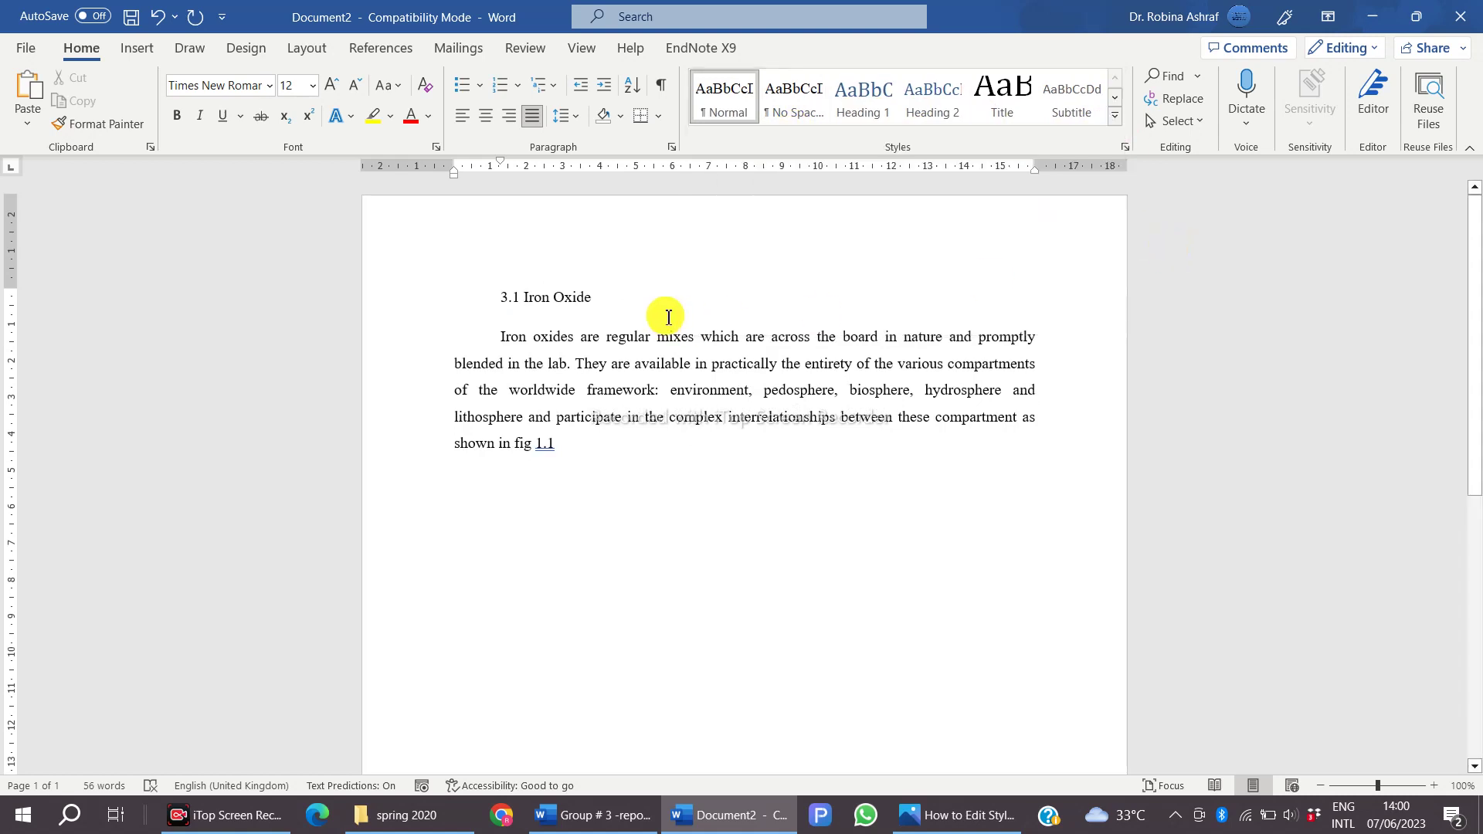
pyautogui.click(868, 116)
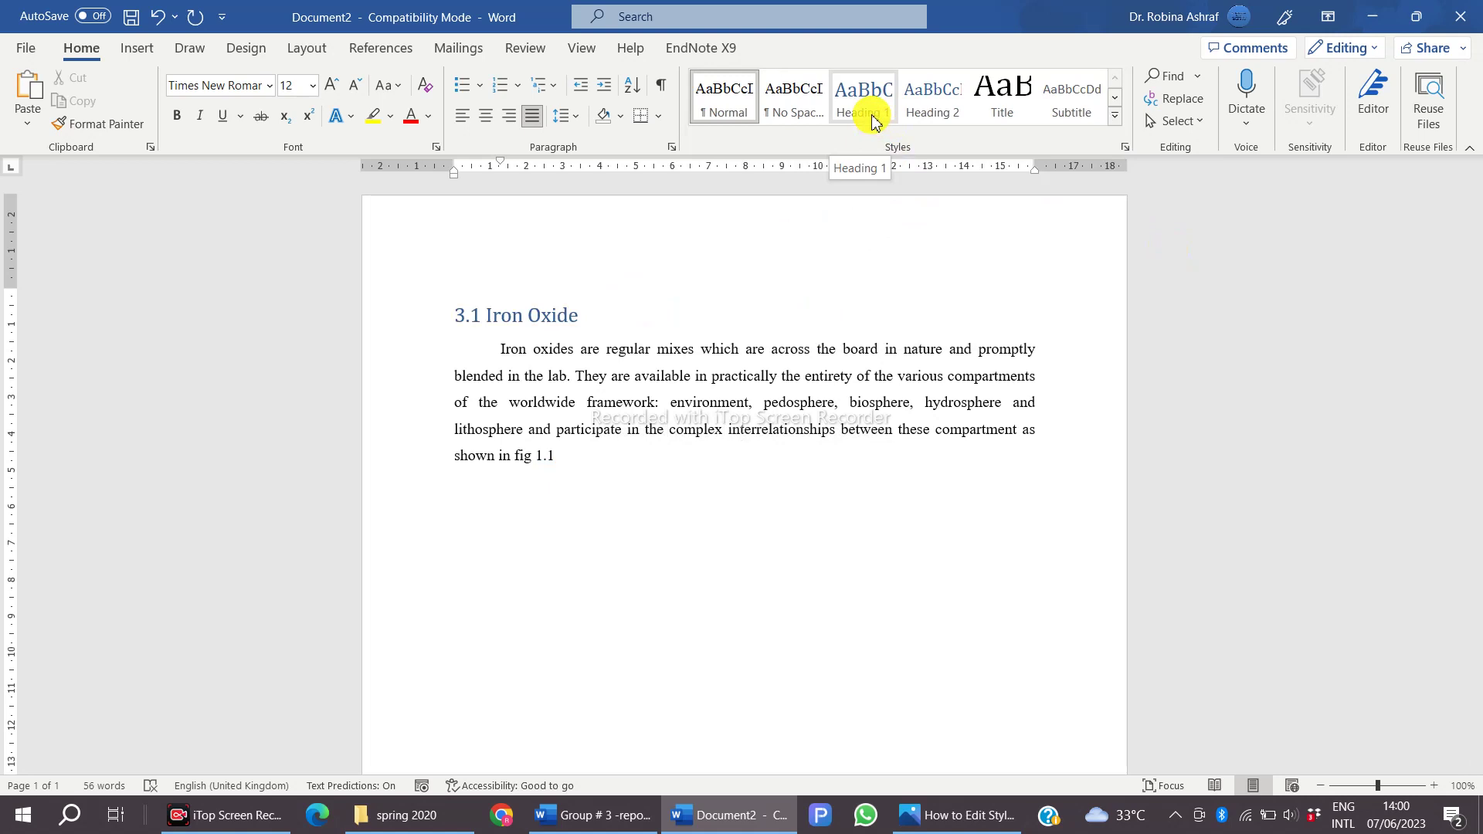
pyautogui.click(863, 104)
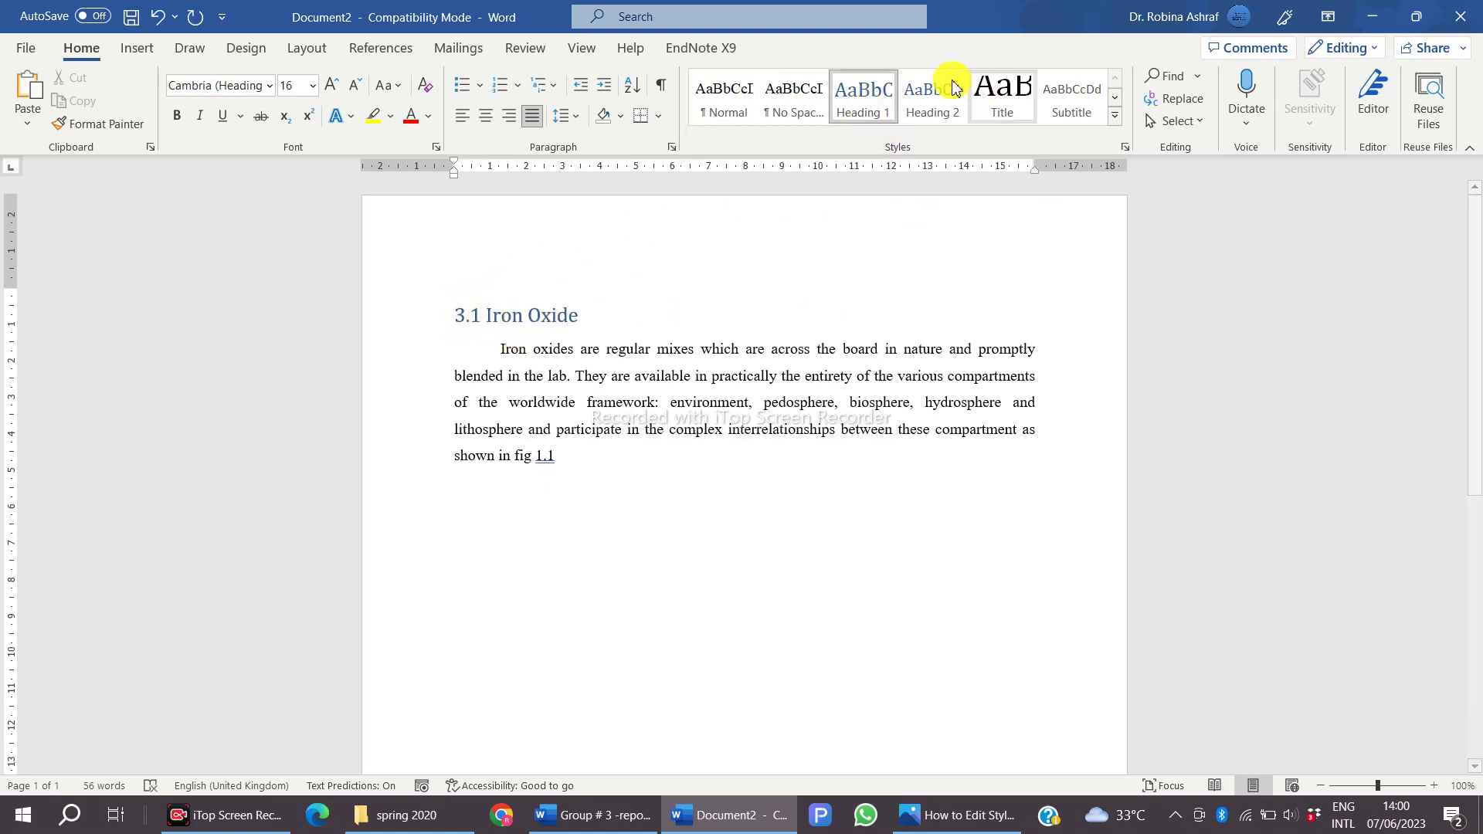
# - Modify the Heading 1 style to use the Times New Roman font, keeping size 16
pyautogui.rightClick(875, 98)
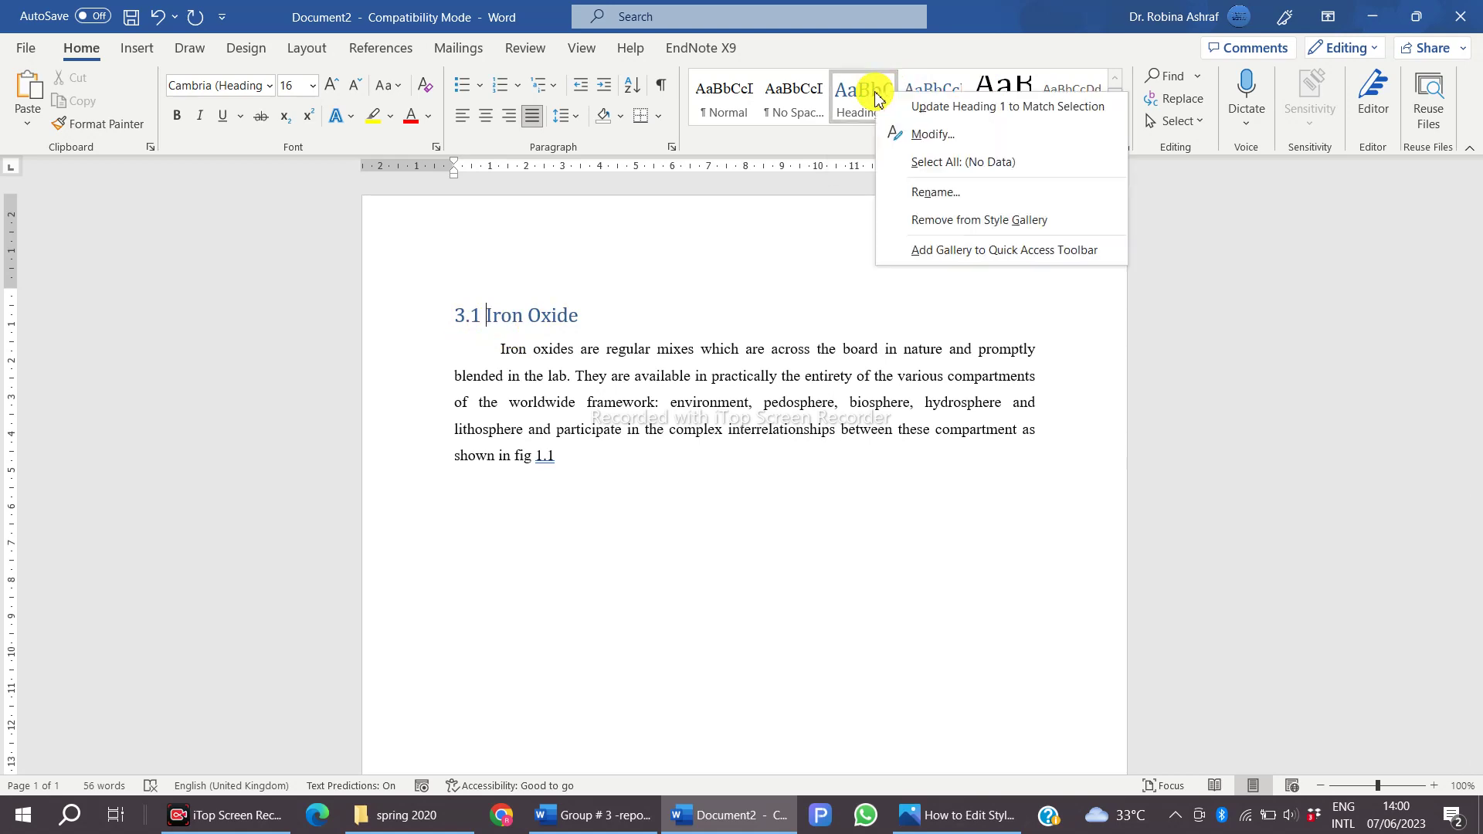
pyautogui.click(915, 135)
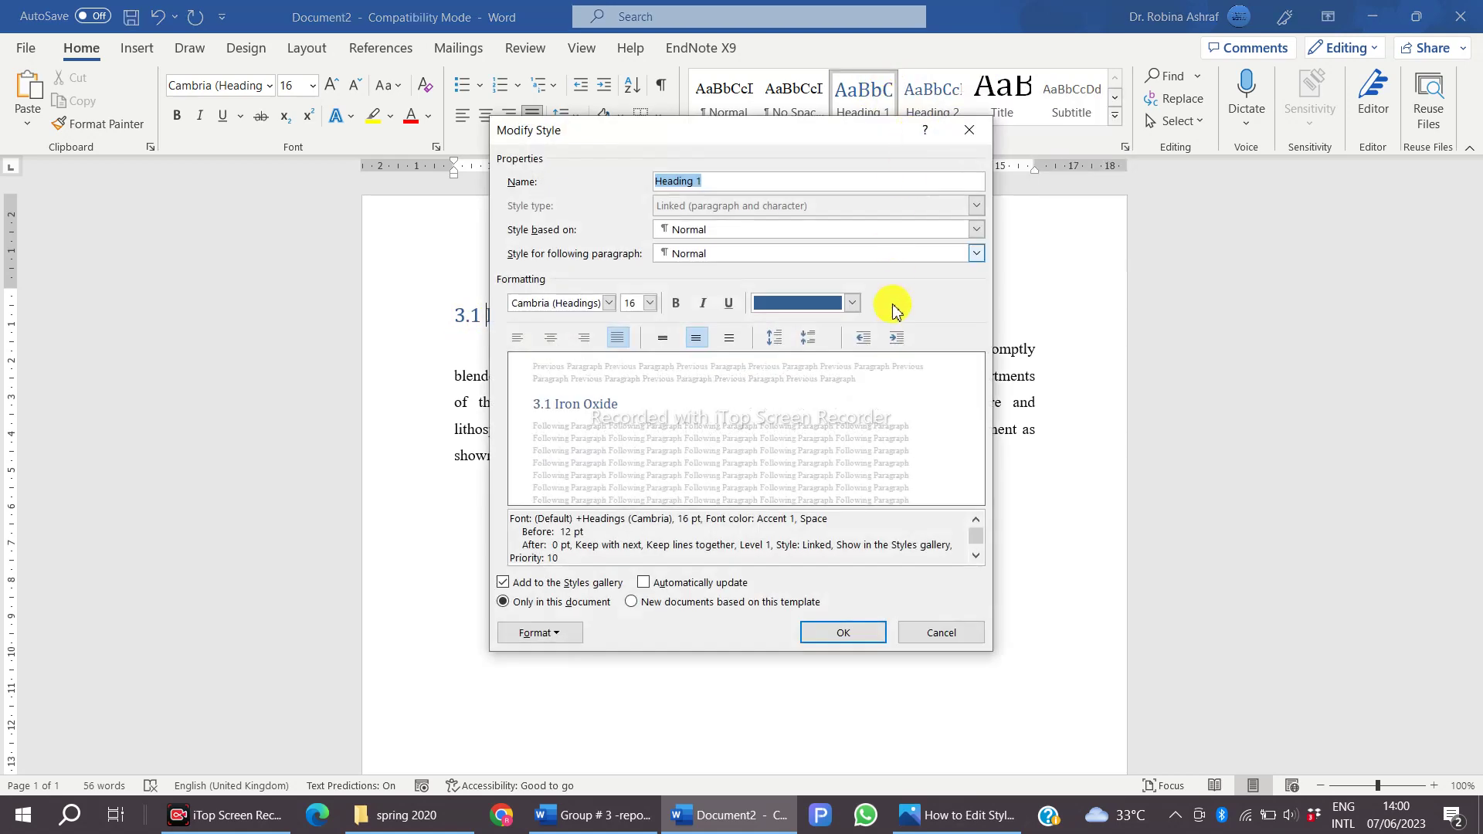
pyautogui.click(610, 303)
pyautogui.click(575, 368)
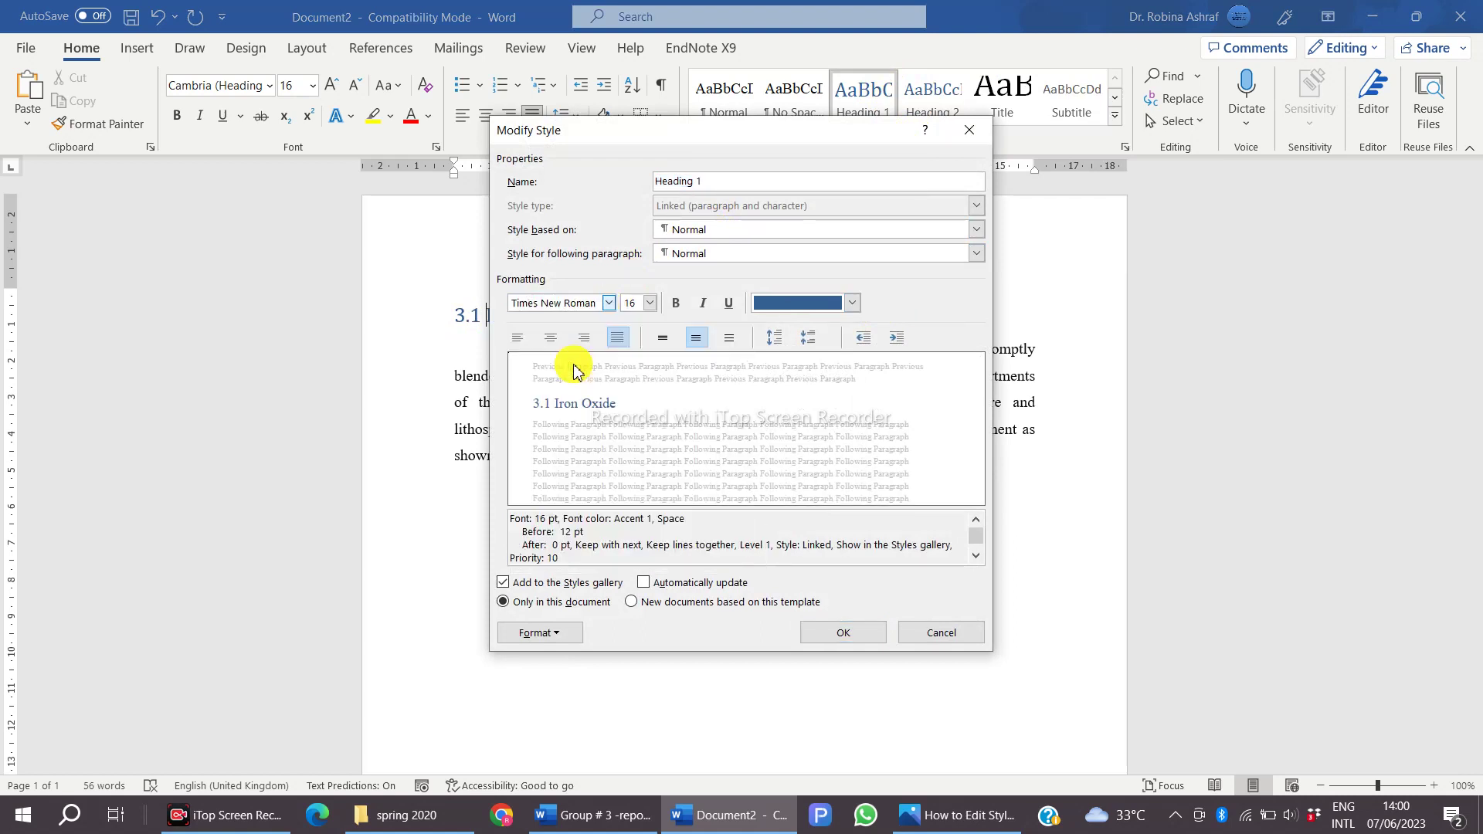
pyautogui.click(650, 303)
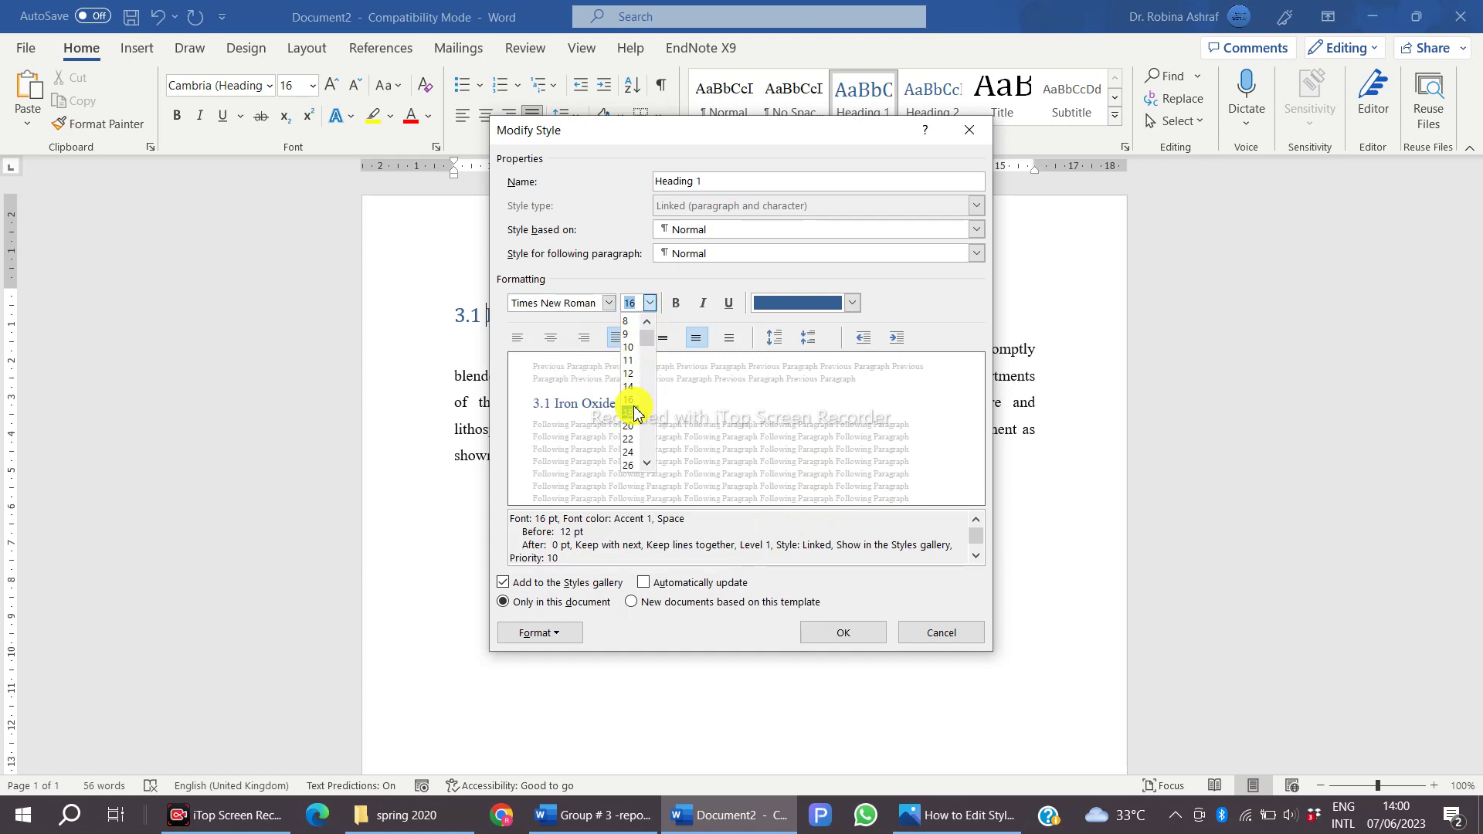
# - Set the Heading 1 style's font colour to black and its alignment to left, and save the style changes
pyautogui.click(796, 302)
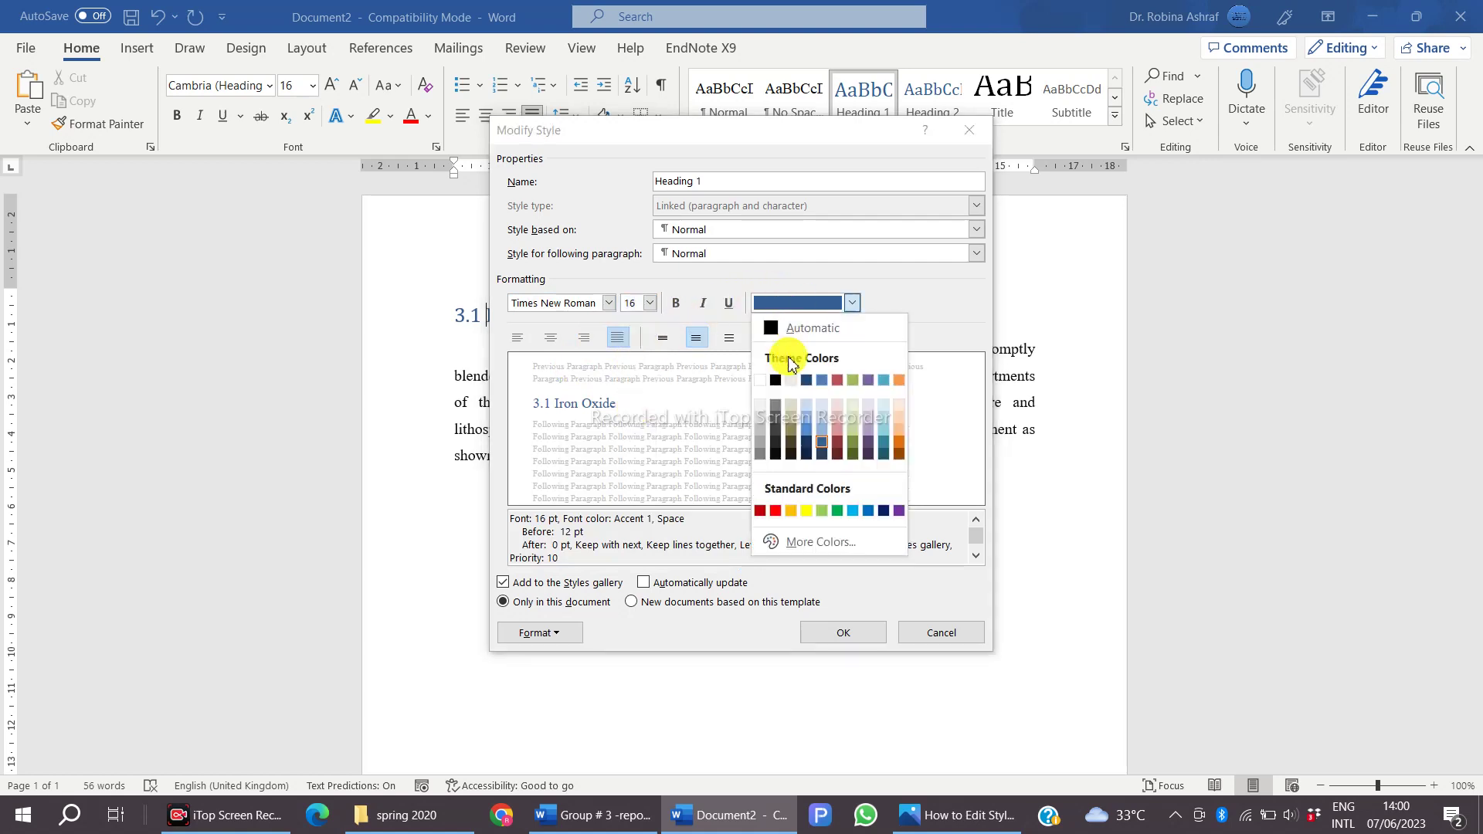
pyautogui.click(774, 453)
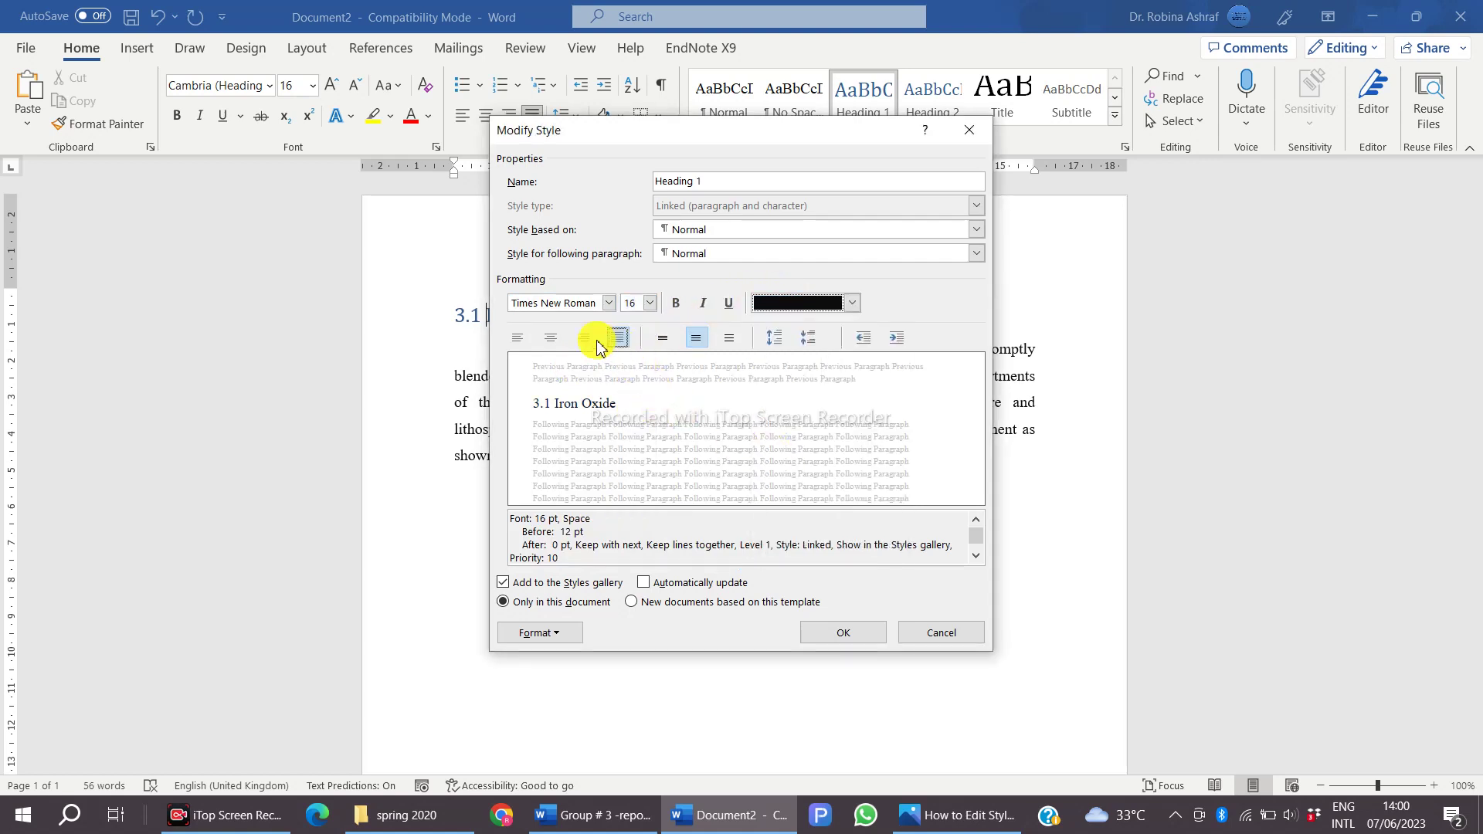
pyautogui.click(518, 338)
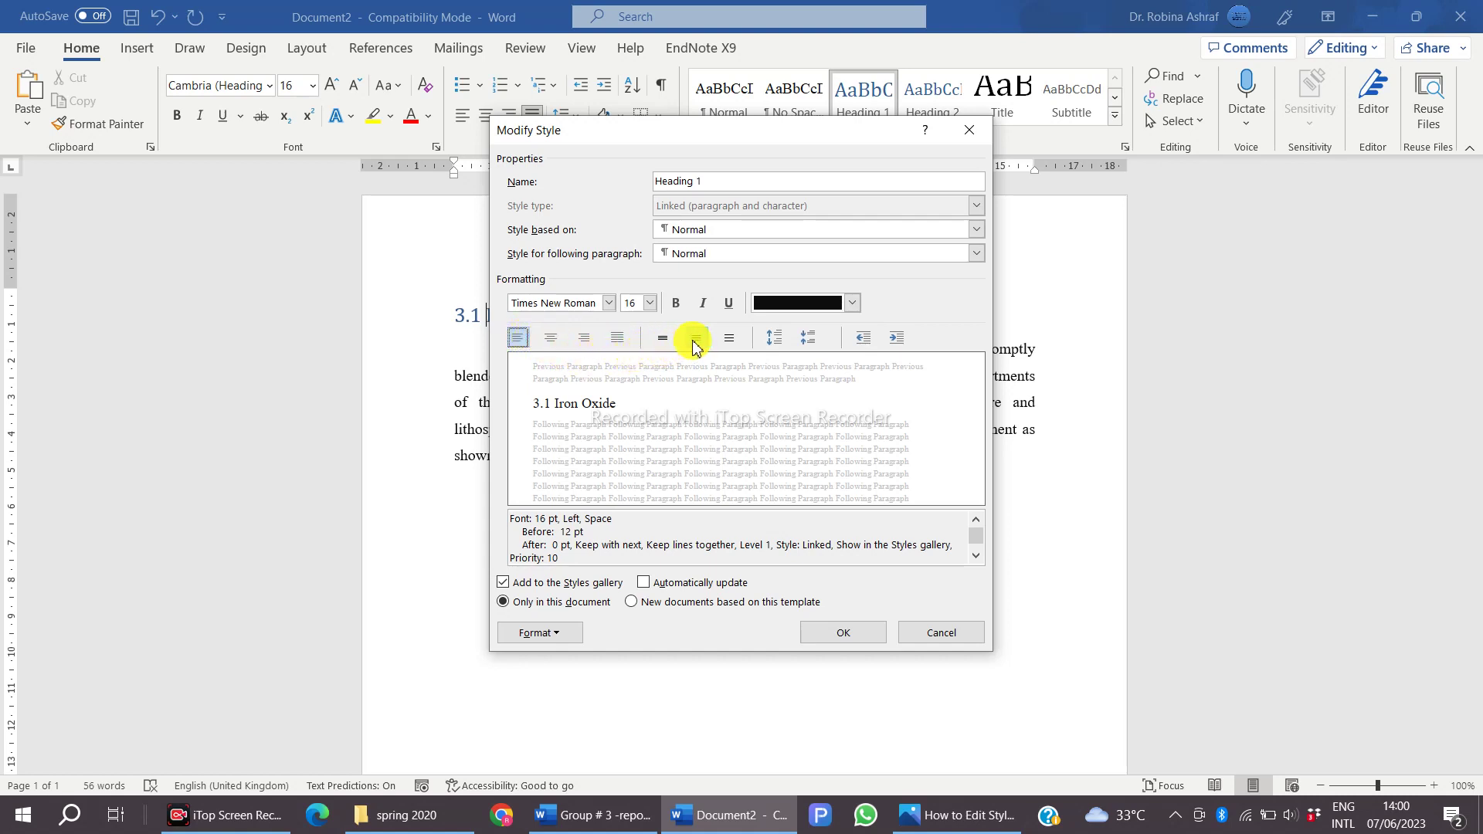
pyautogui.click(846, 631)
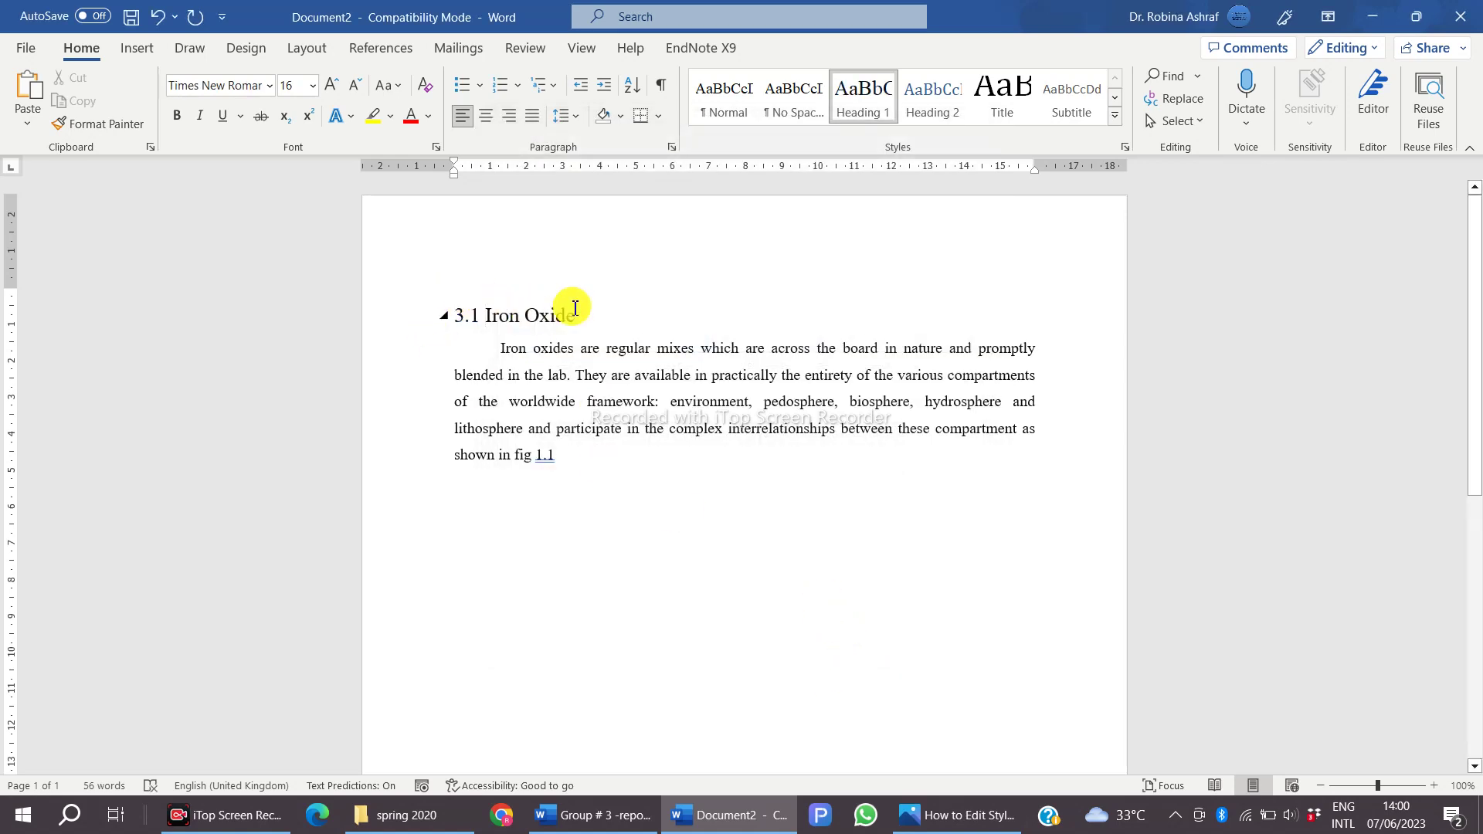
pyautogui.click(488, 315)
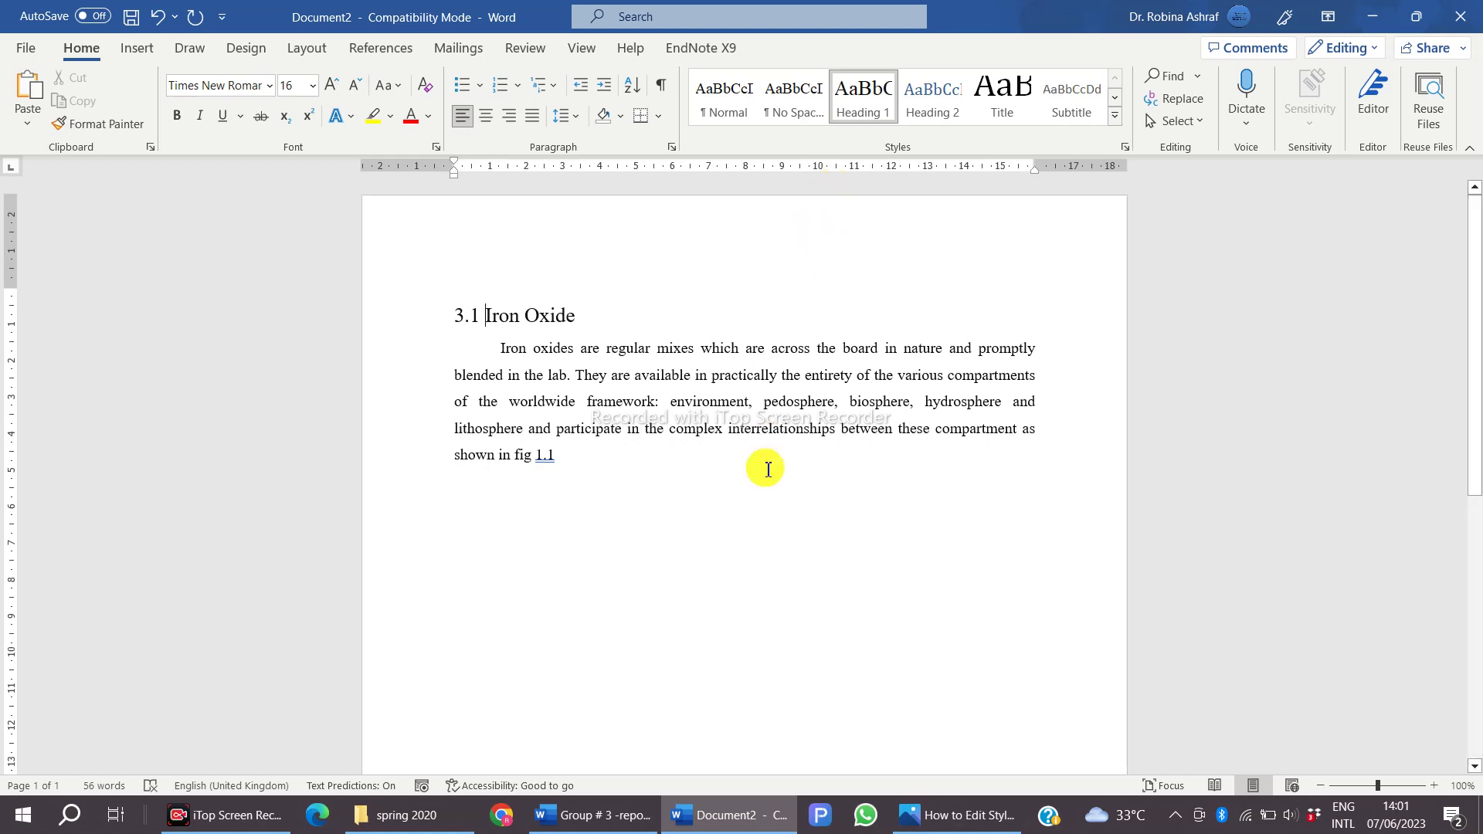
# - Switch to the Group # 3 report document to view its heading styles, and bring up the image "How to Edit Style in MS Word.png"
pyautogui.click(612, 807)
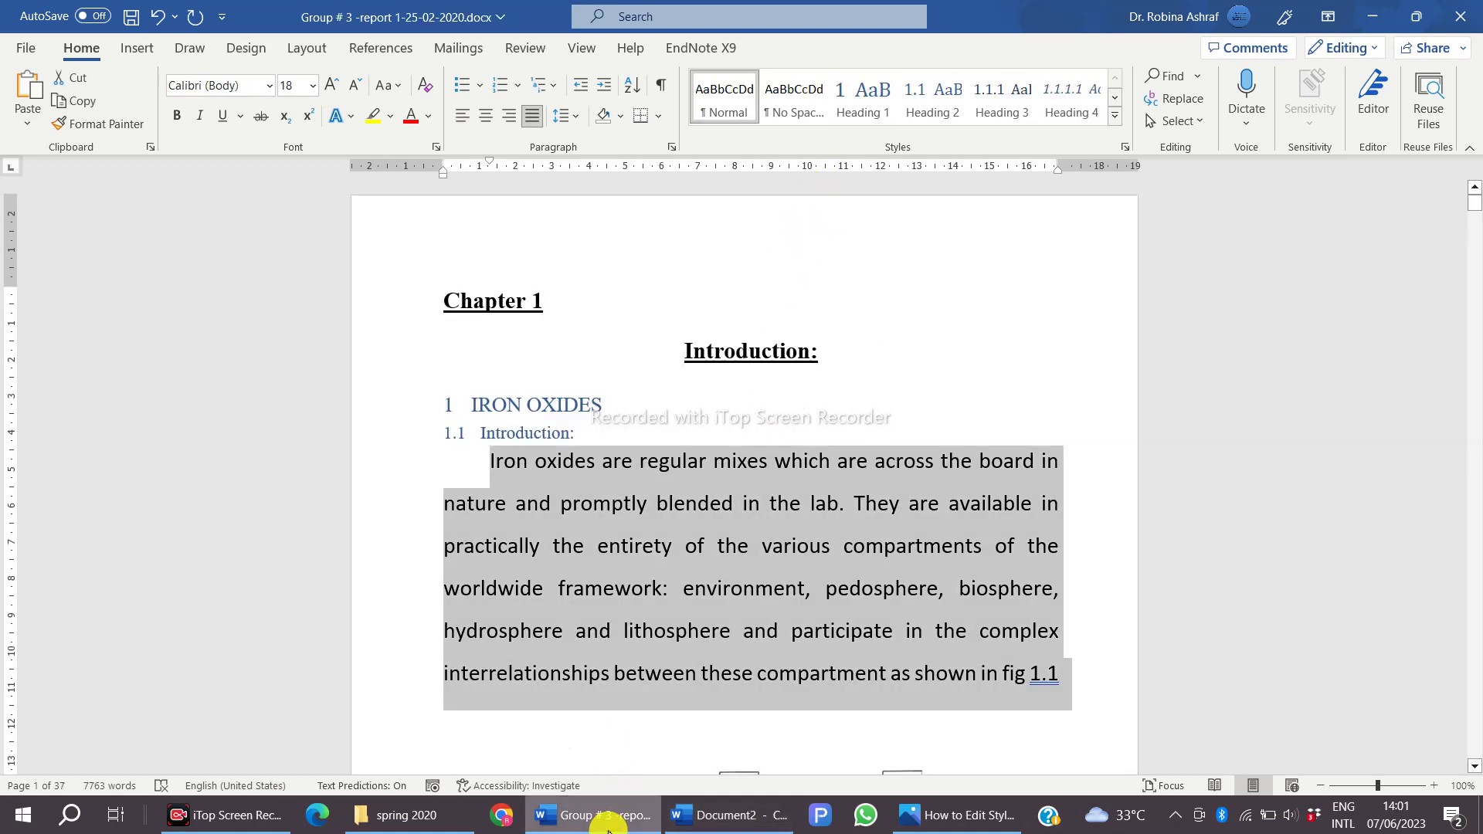
pyautogui.click(719, 495)
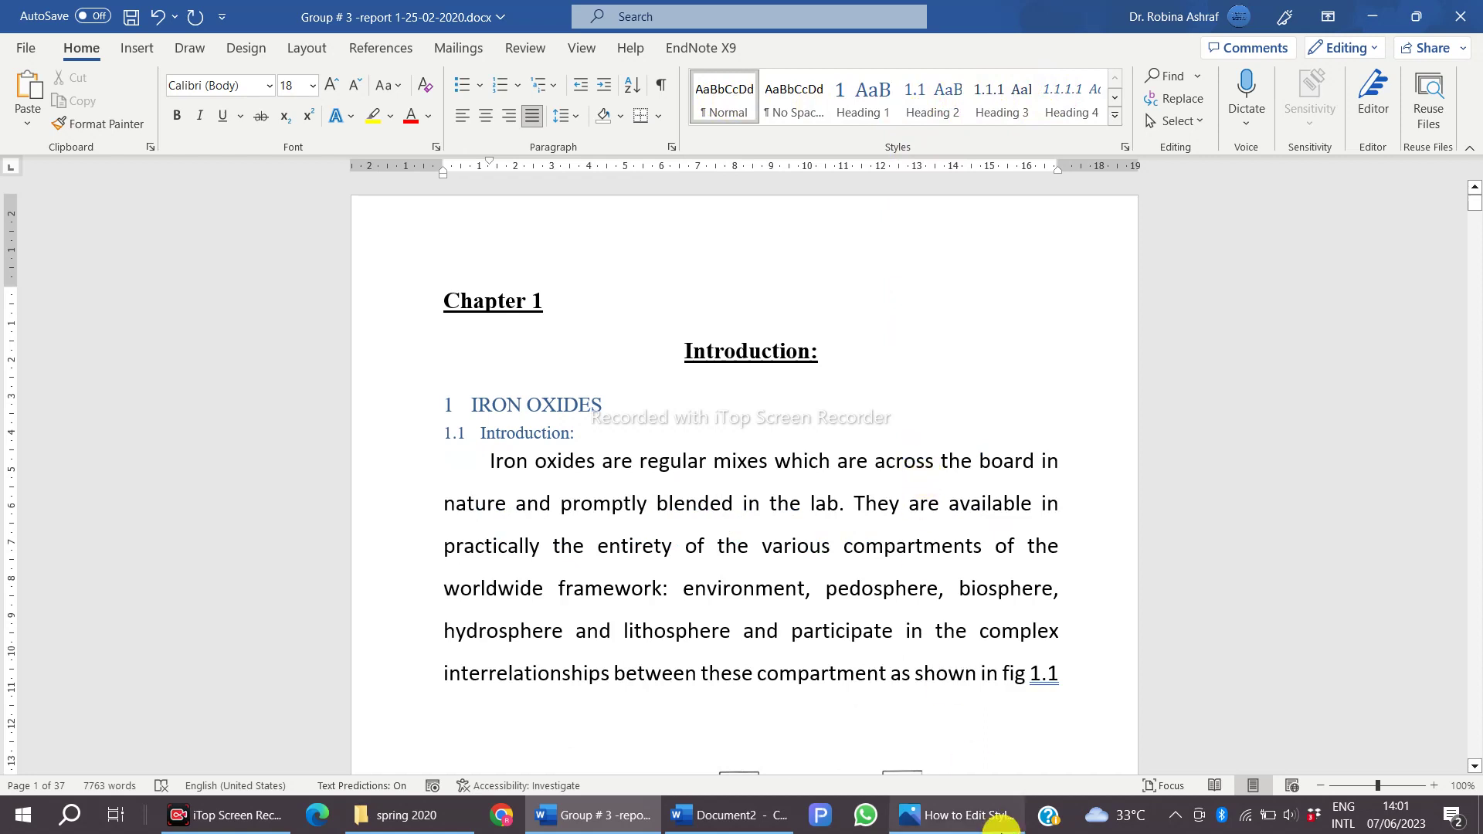
pyautogui.click(977, 815)
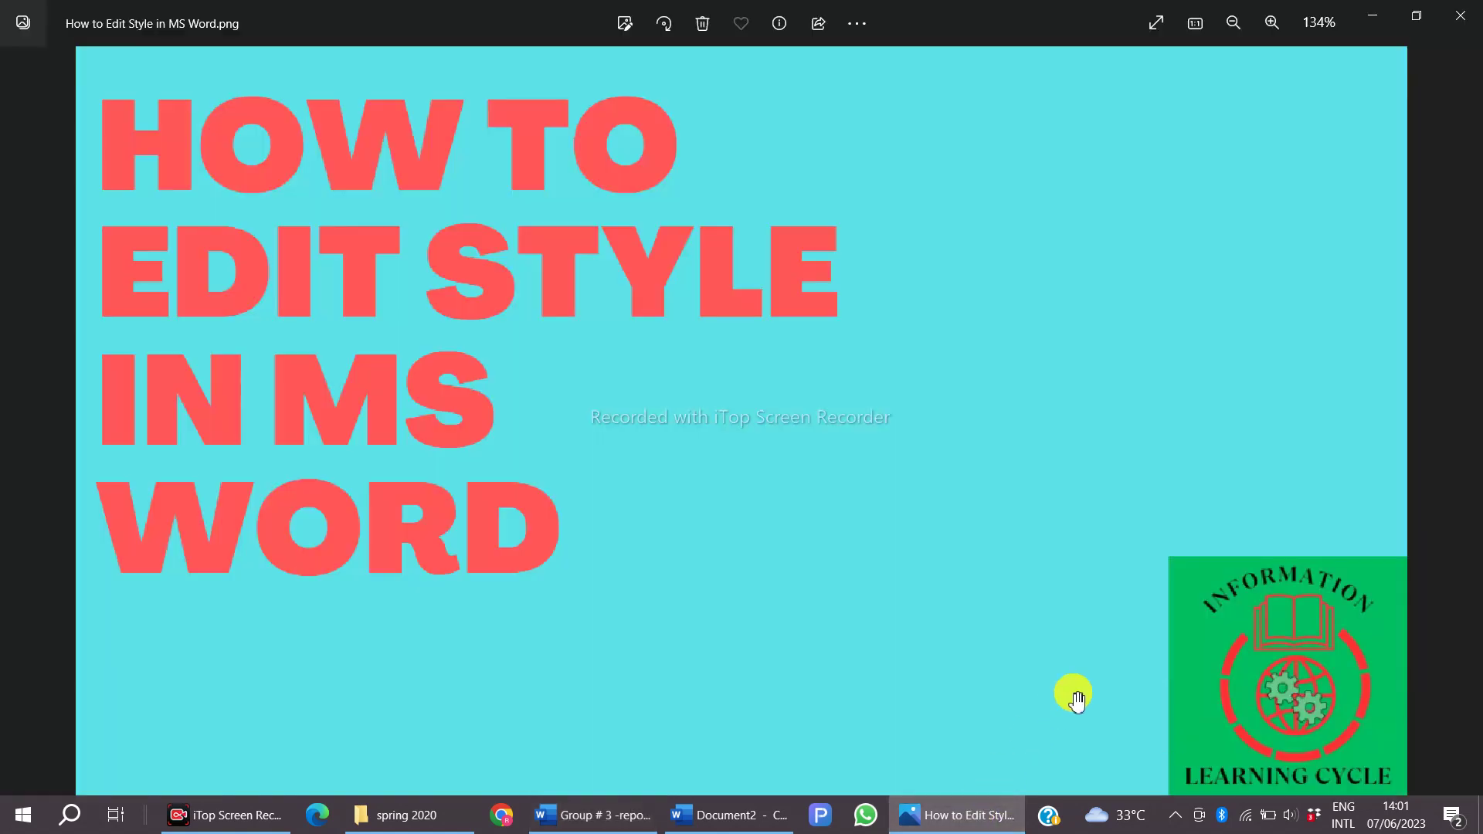